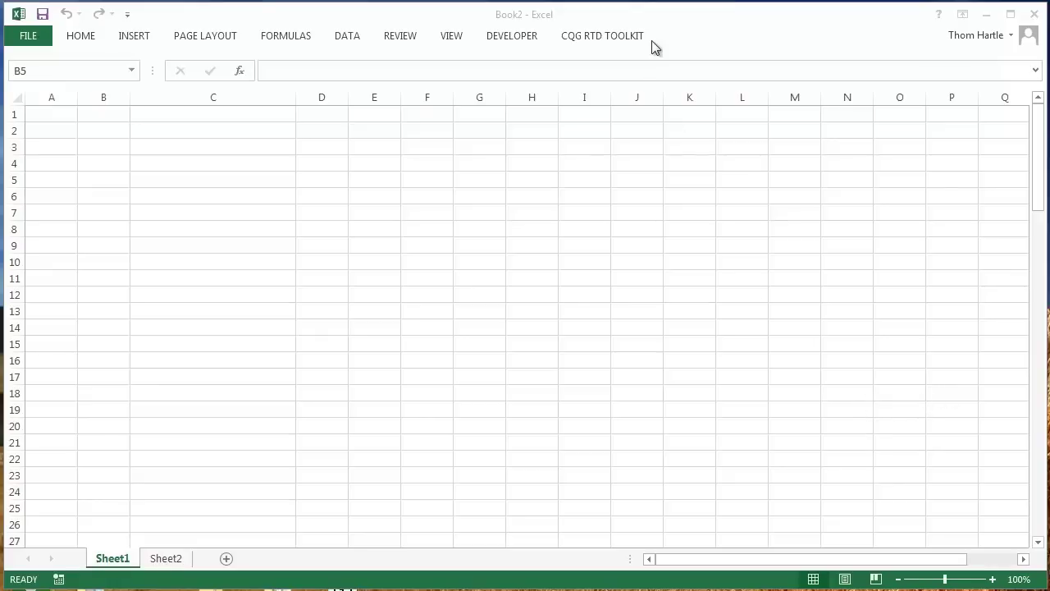
Show the CQG RTD Toolkit ribbon with its Label Data, DOM Data and Exchange List commands
click(594, 37)
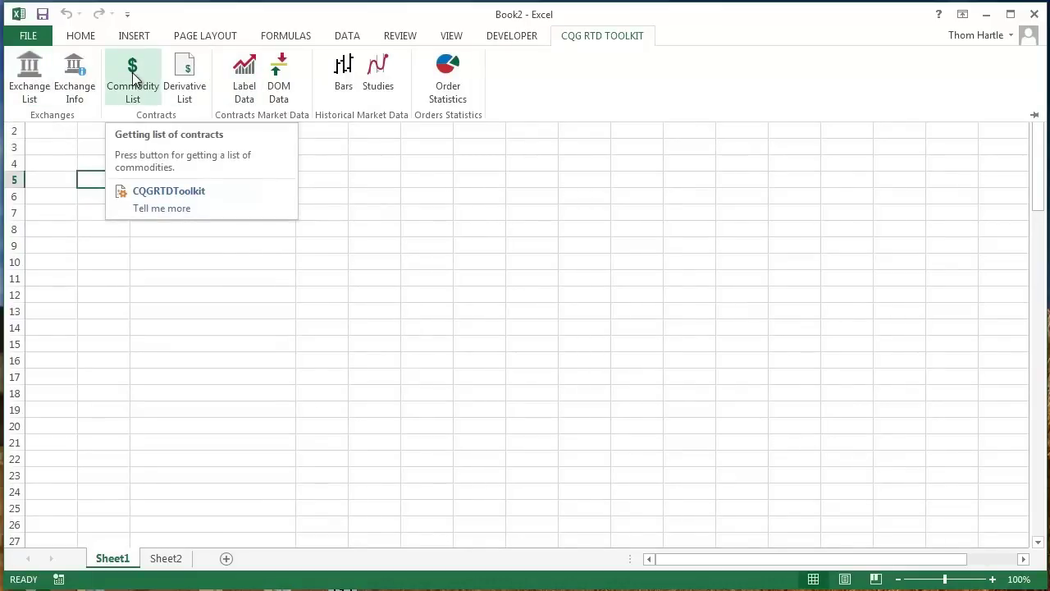
click(279, 82)
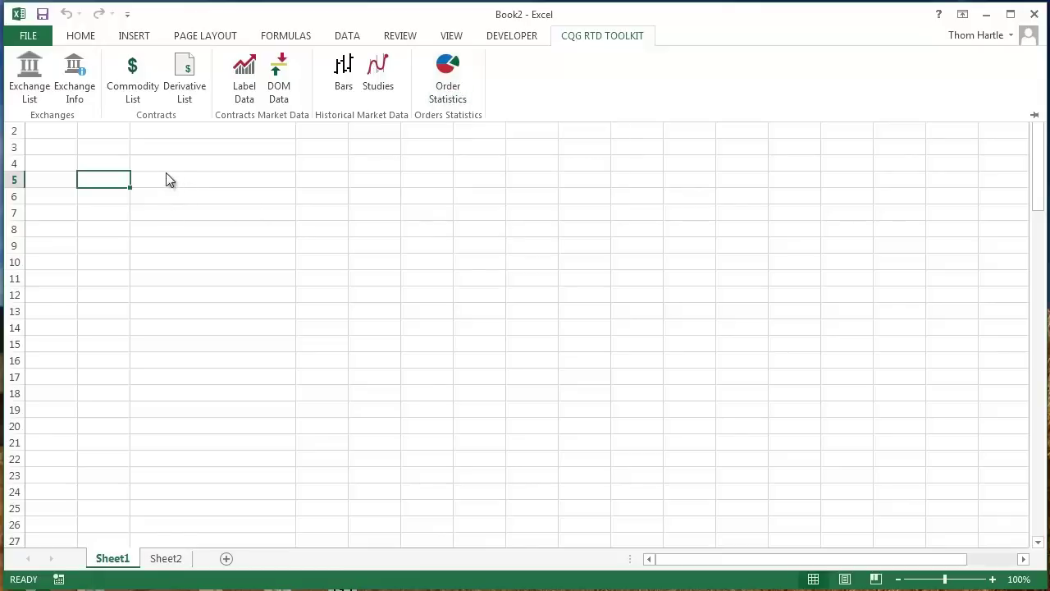
Insert a live exchange list at B5 filtered to the Futures market type only
click(28, 75)
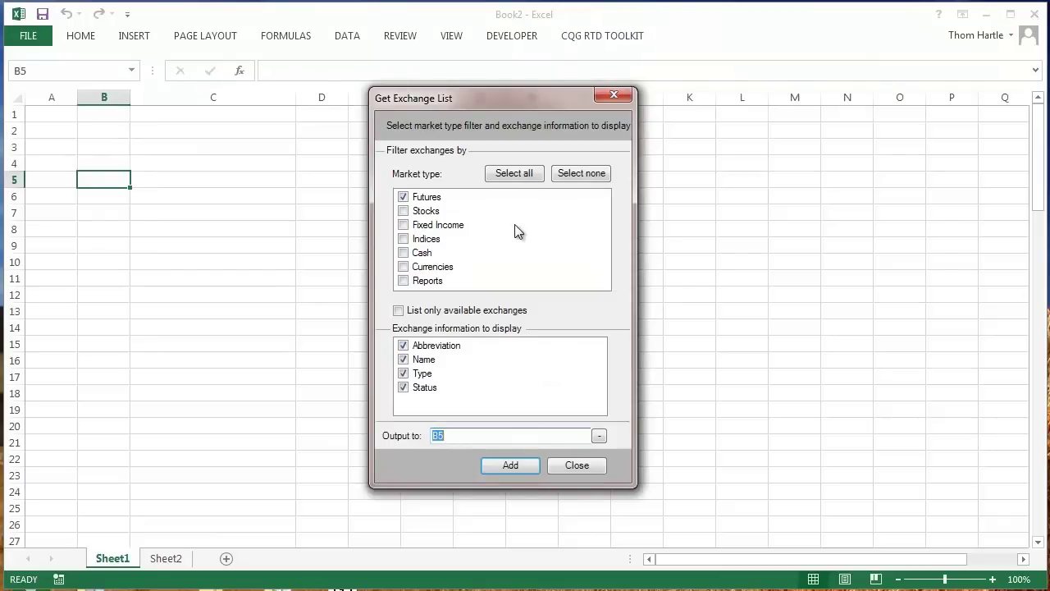
click(404, 198)
click(404, 212)
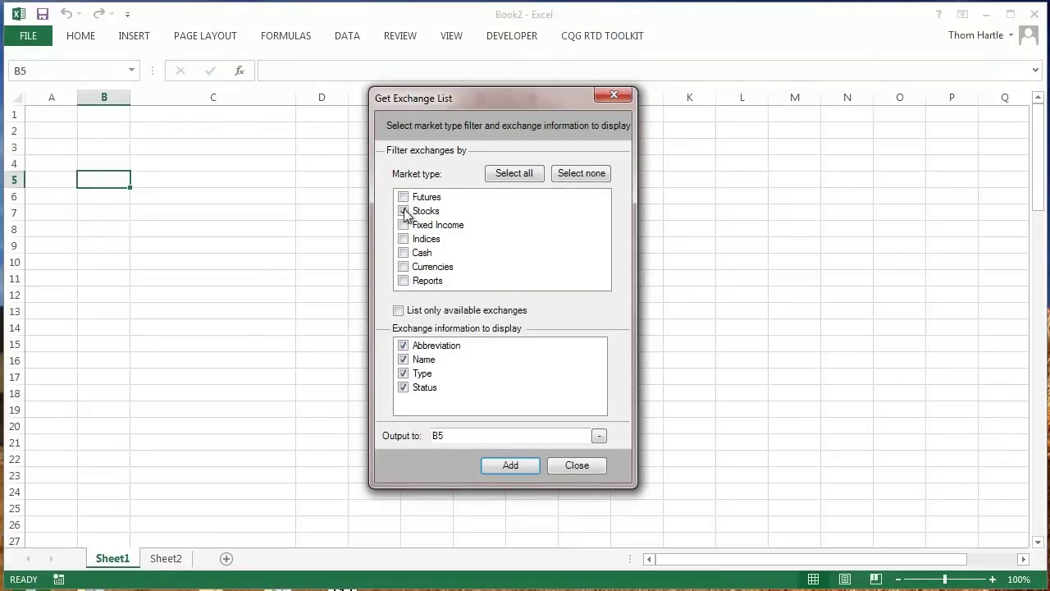
click(403, 225)
click(404, 212)
click(404, 225)
click(403, 197)
click(504, 466)
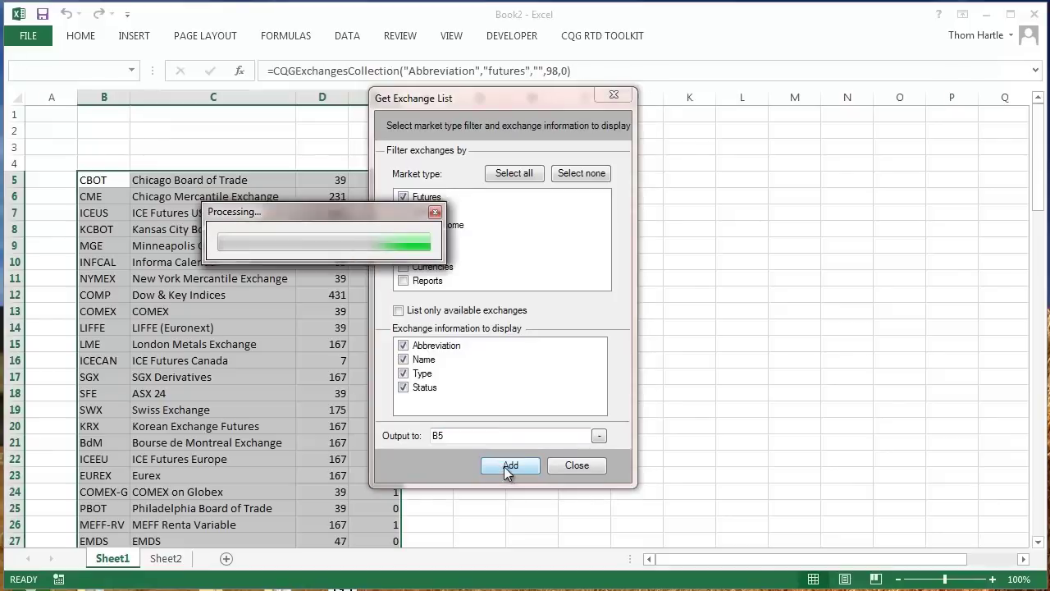
click(577, 464)
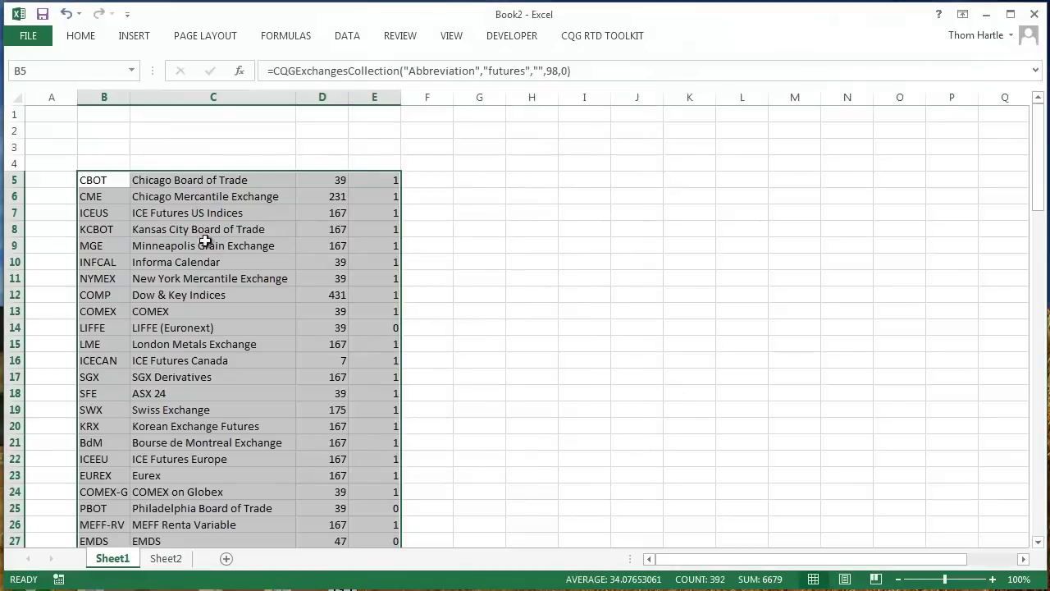
Inspect the CQGExchangesCollection formulas in B5 through E5, then view Sheet2's type-code table
click(93, 179)
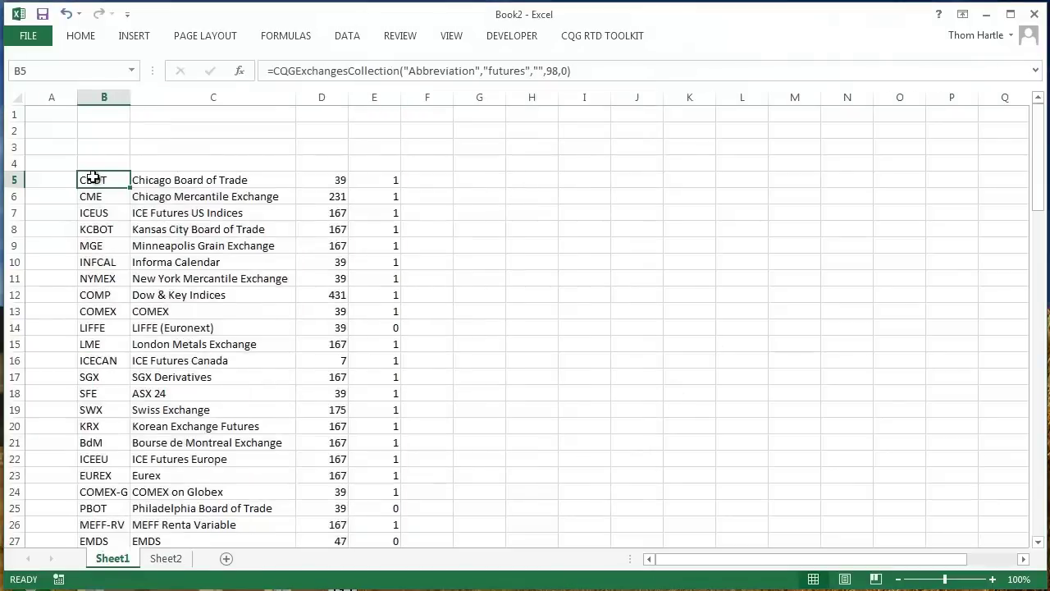
click(175, 182)
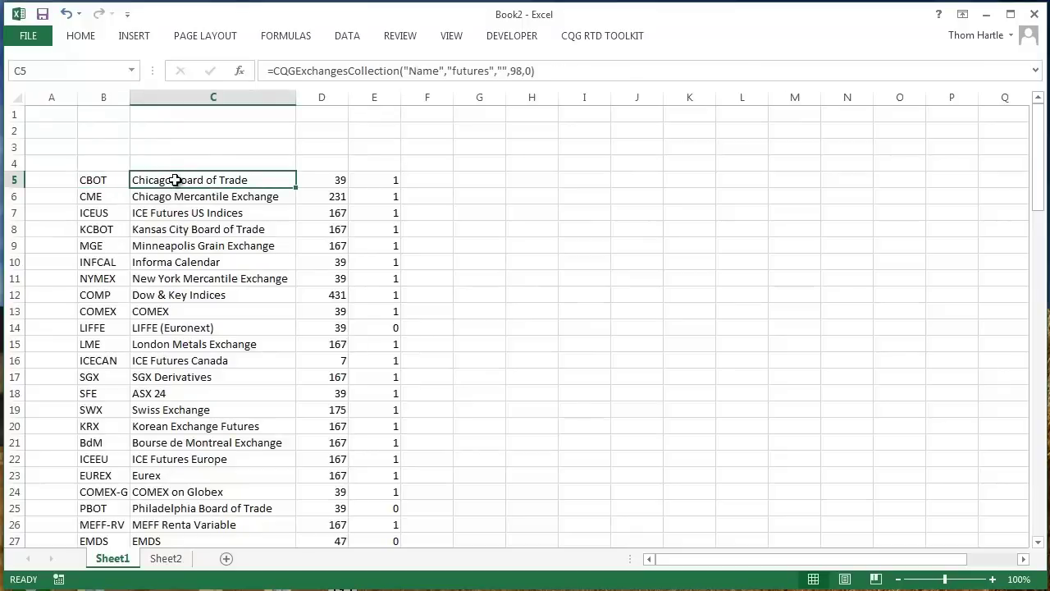
click(329, 184)
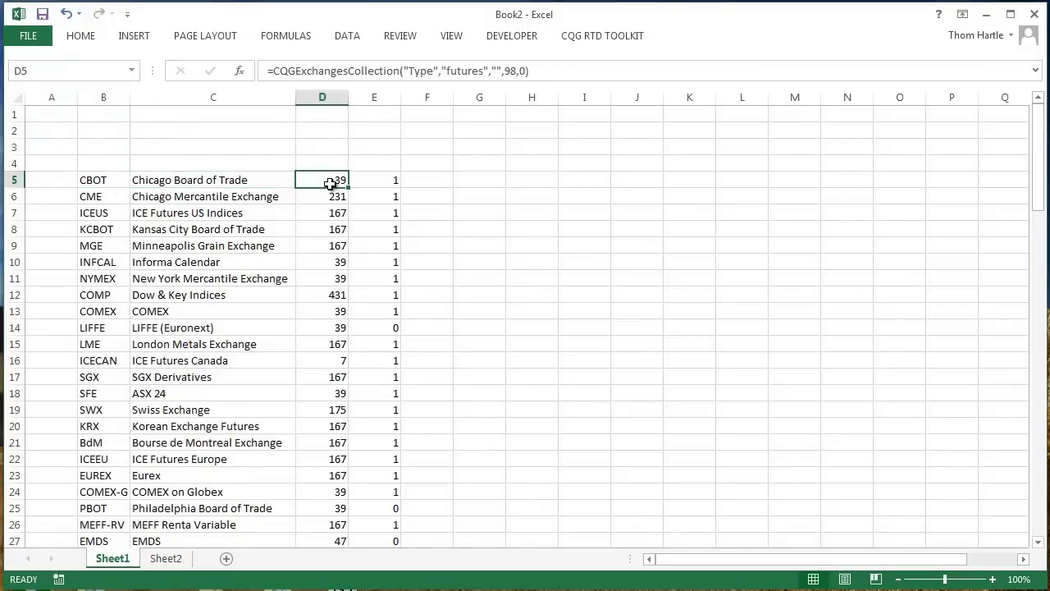
click(375, 182)
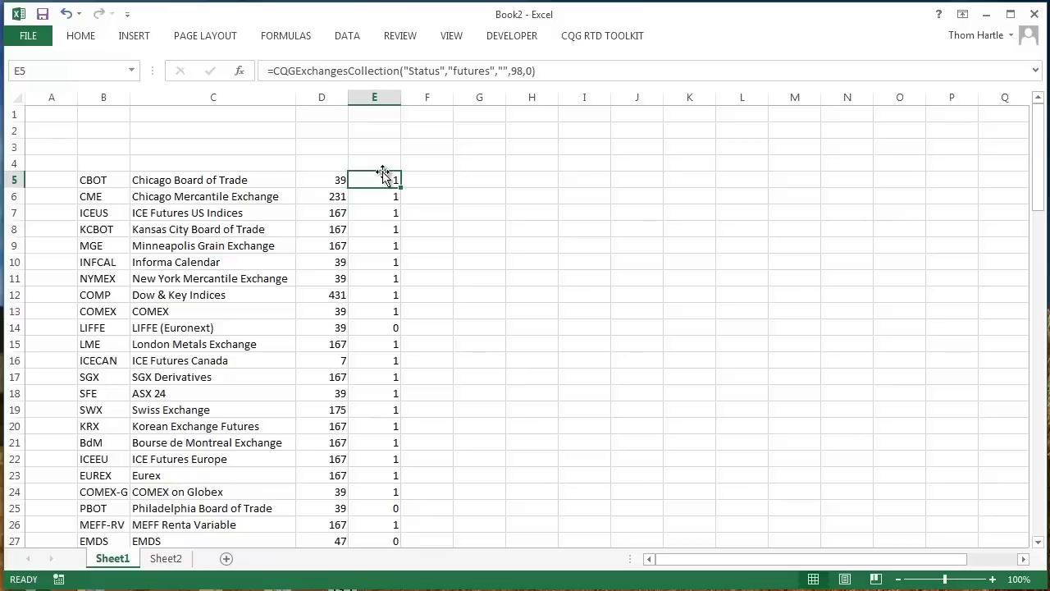
click(324, 178)
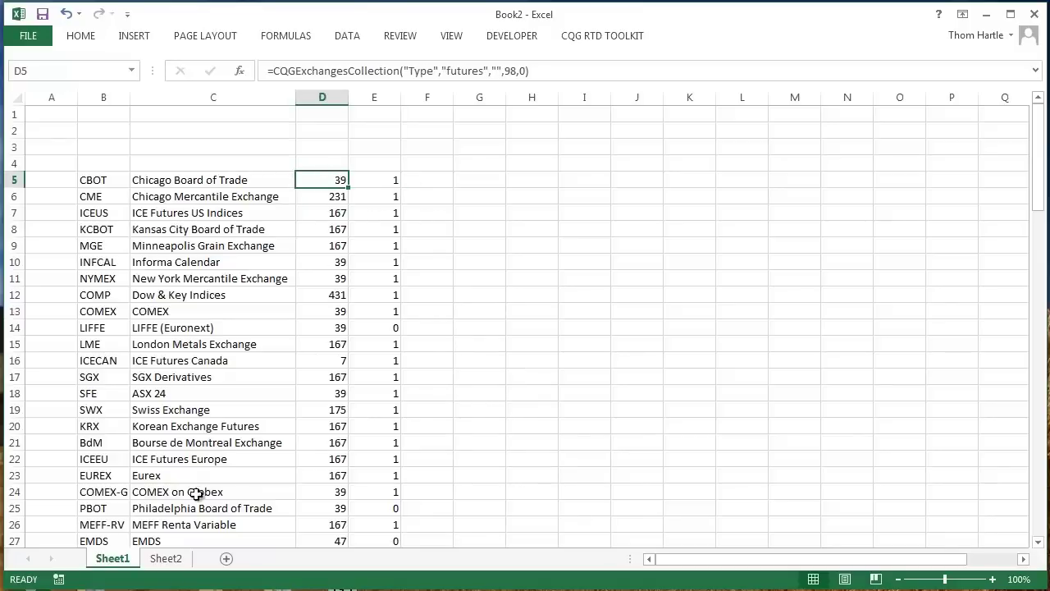
click(167, 559)
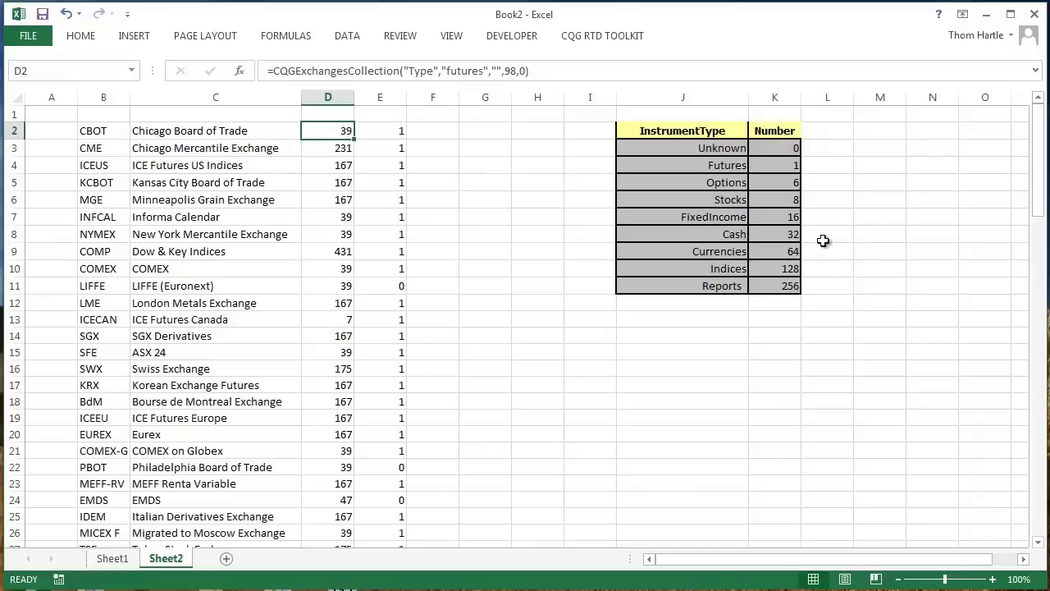
Review the Cash 32, Options 6 and Futures 1 type codes and the D2 Type formula
click(794, 235)
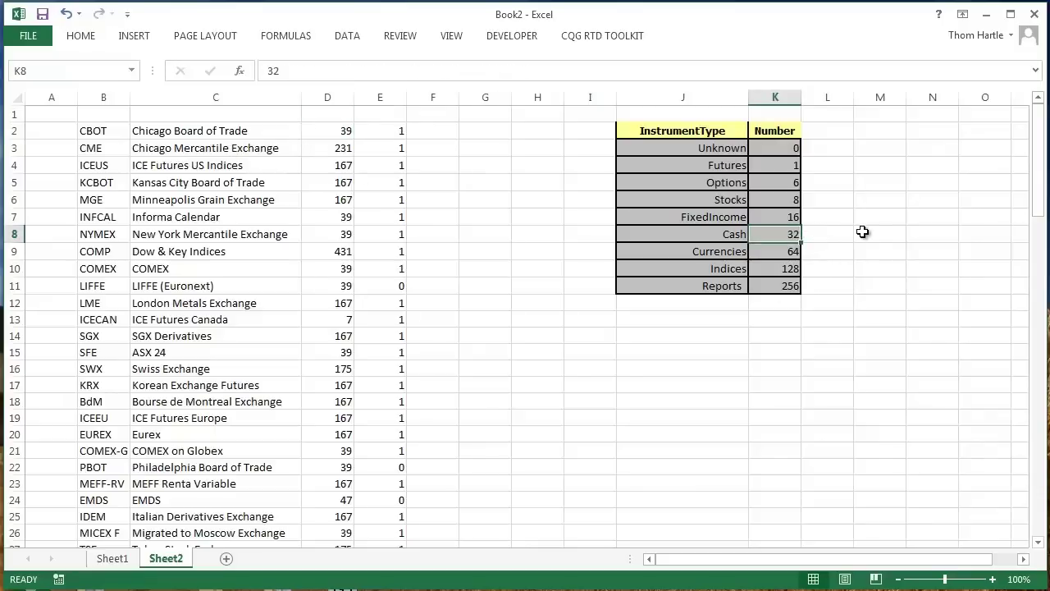
click(793, 183)
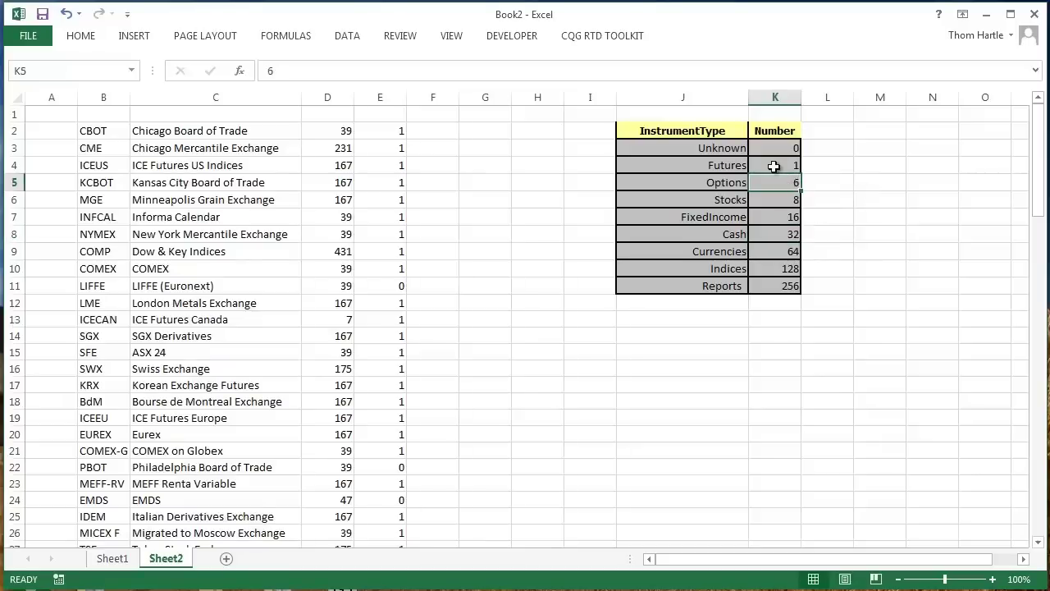
click(773, 166)
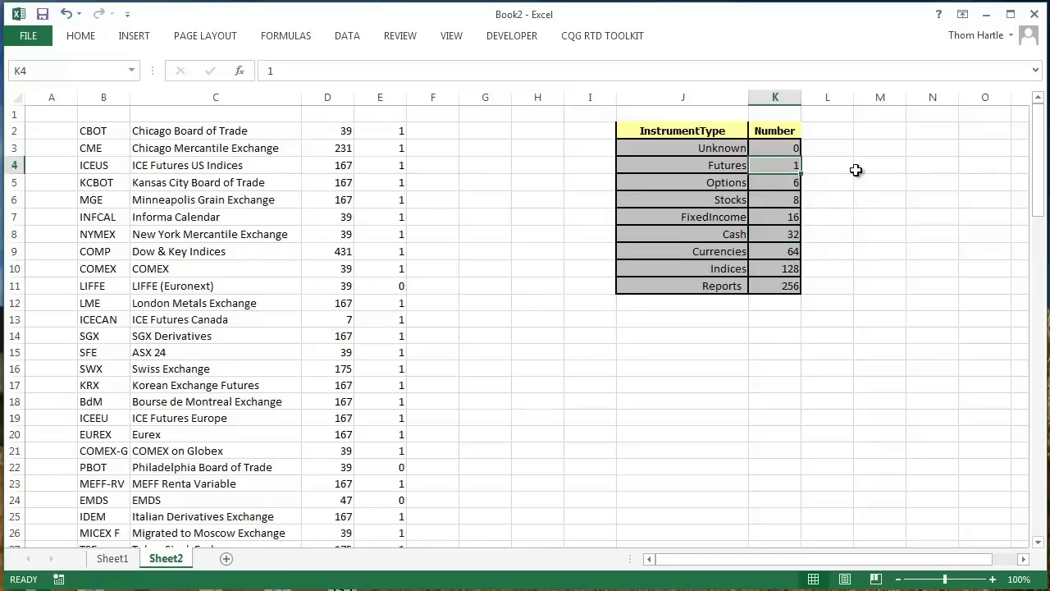
click(789, 238)
click(784, 181)
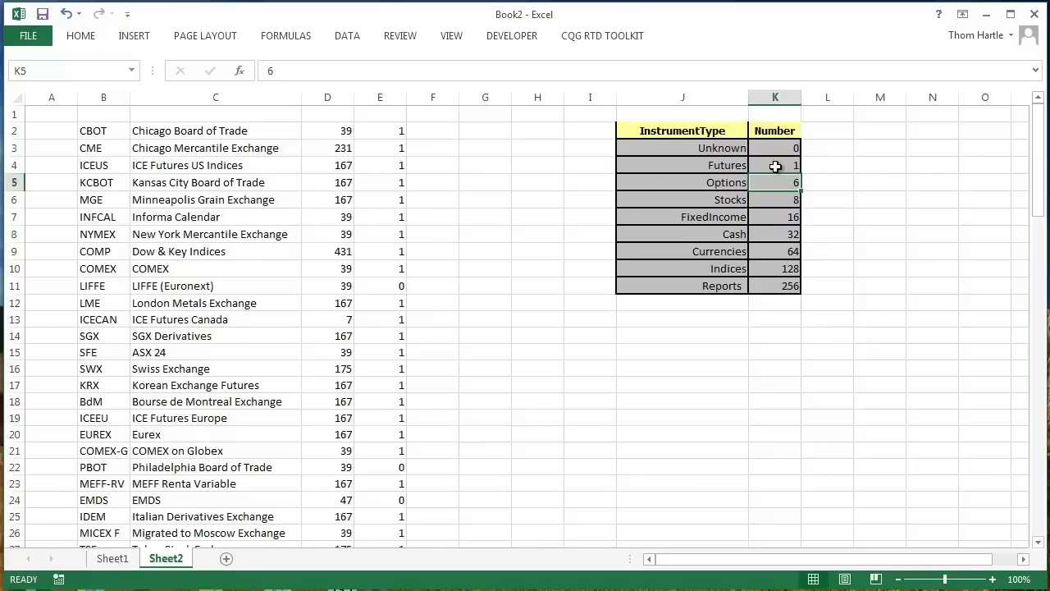
click(318, 132)
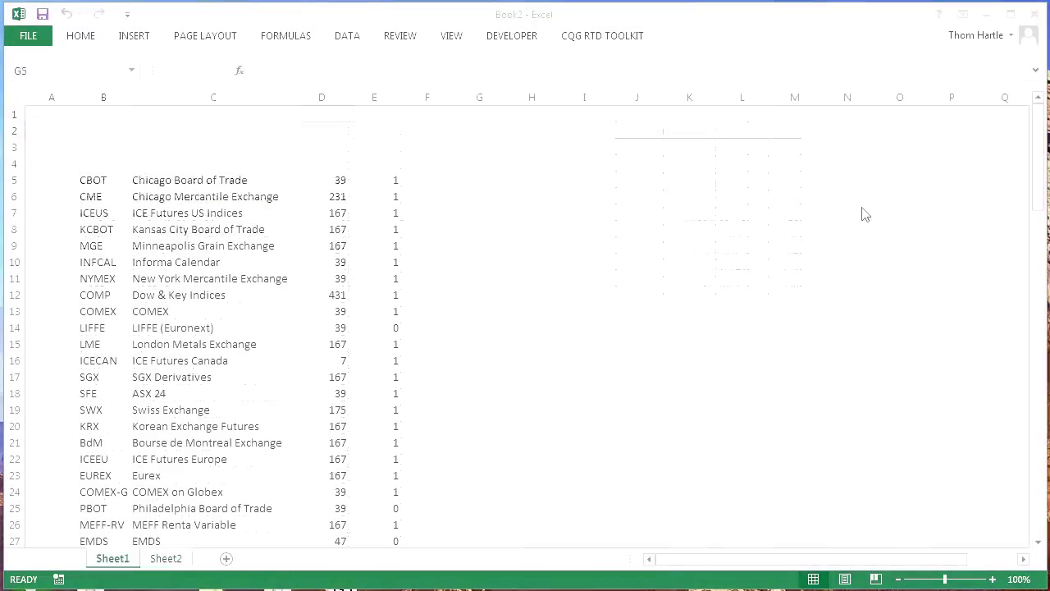
Add CBOT's exchange info (abbreviation, name, type, status) at G5
click(604, 39)
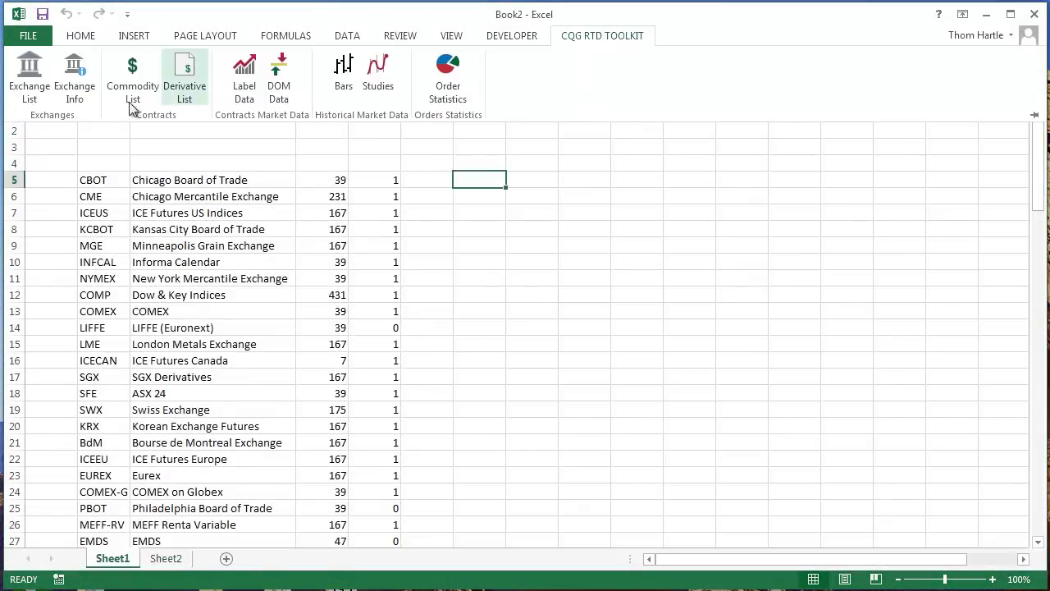
click(74, 74)
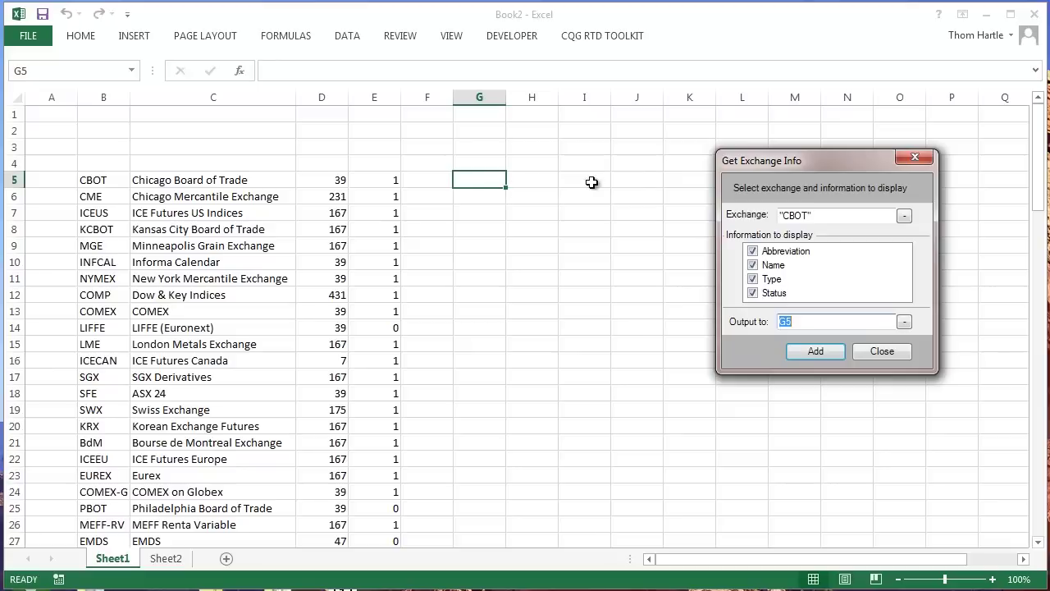
click(820, 321)
text(:J5)
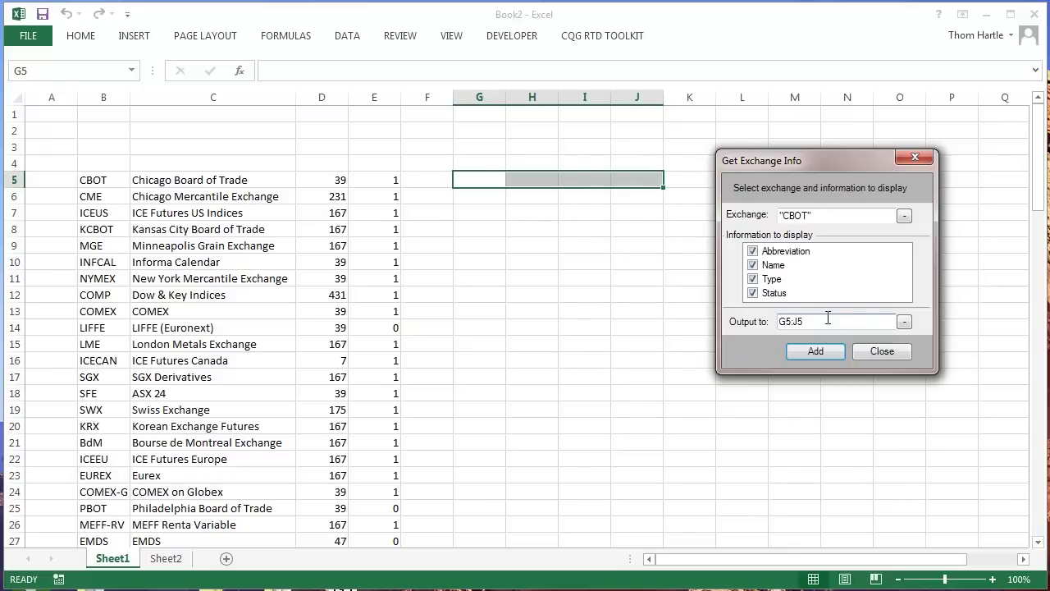
key(BackSpace)
key(BackSpace)
key(BackSpace)
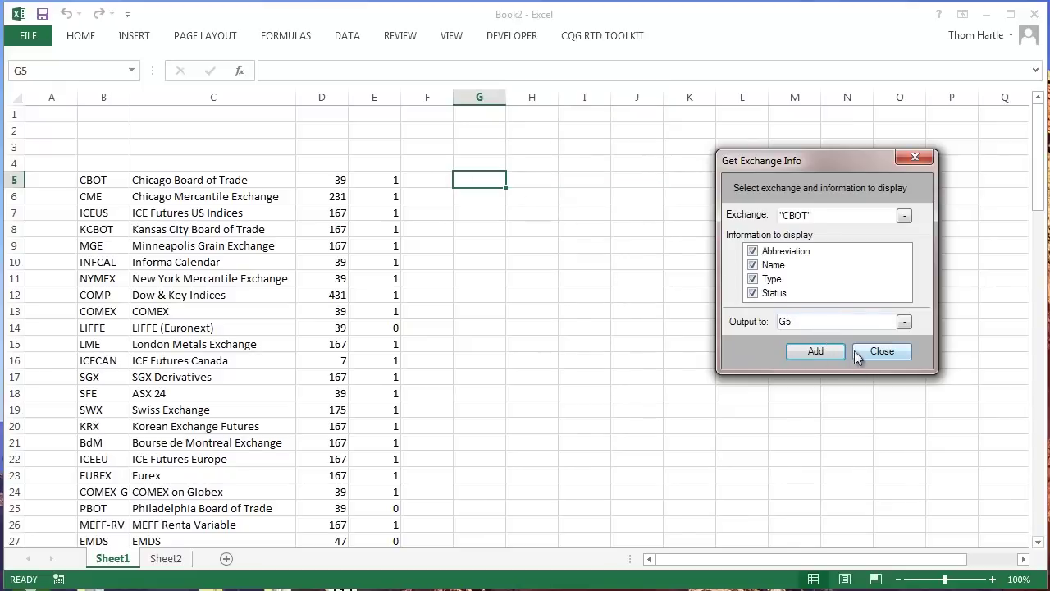
click(818, 350)
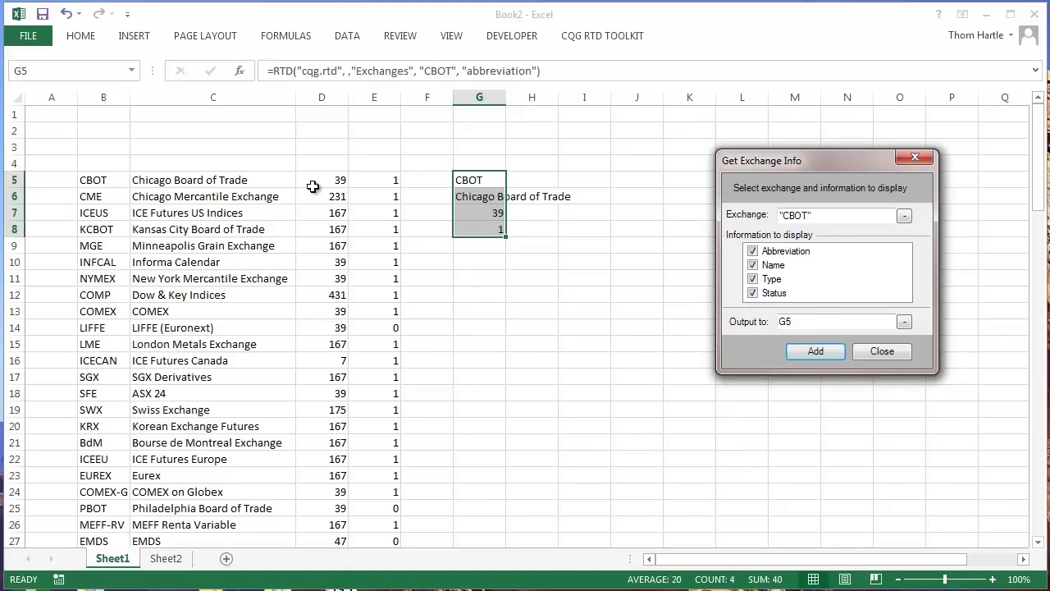
click(880, 351)
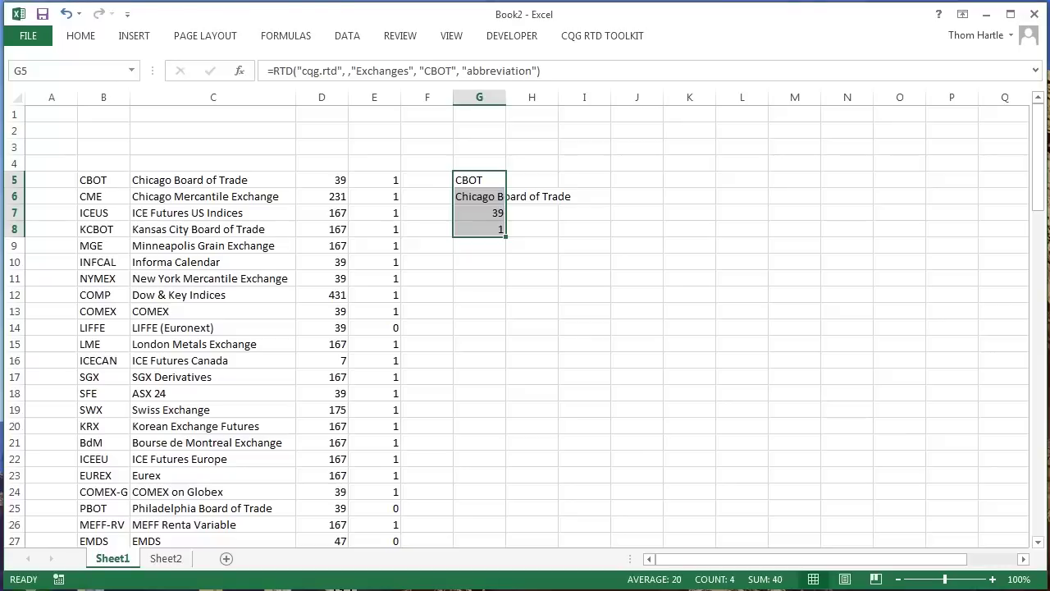
click(637, 180)
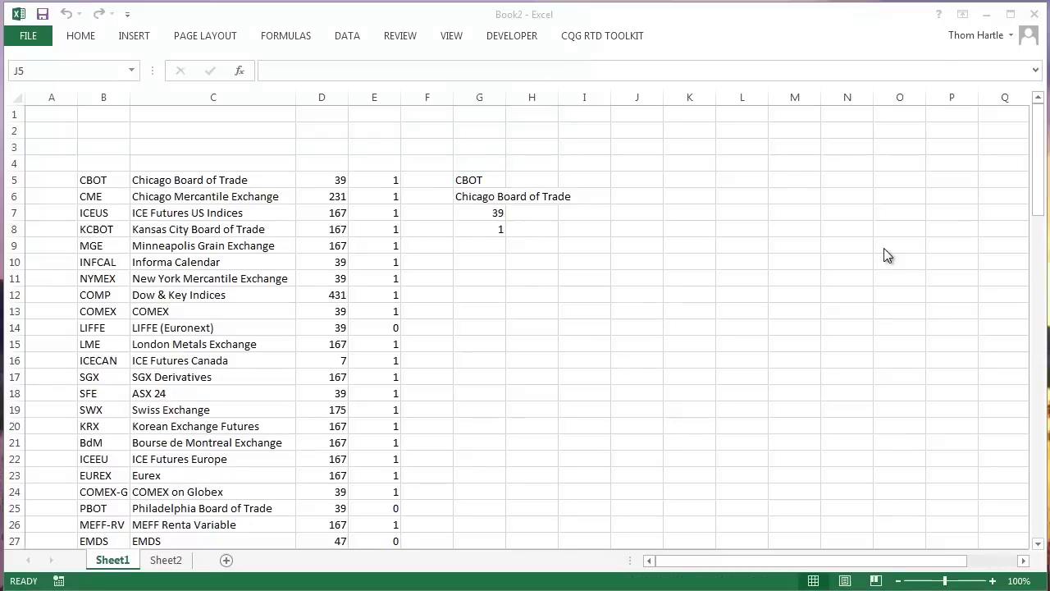
List CBOT's US futures commodities from J5 down, with the exchange linked to cell G5
click(604, 37)
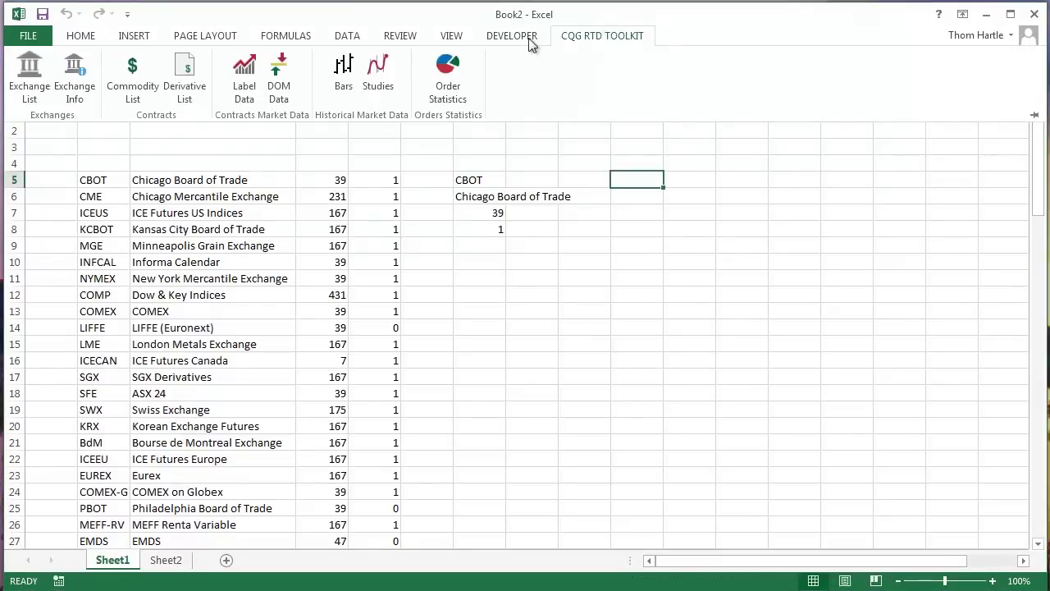
click(131, 71)
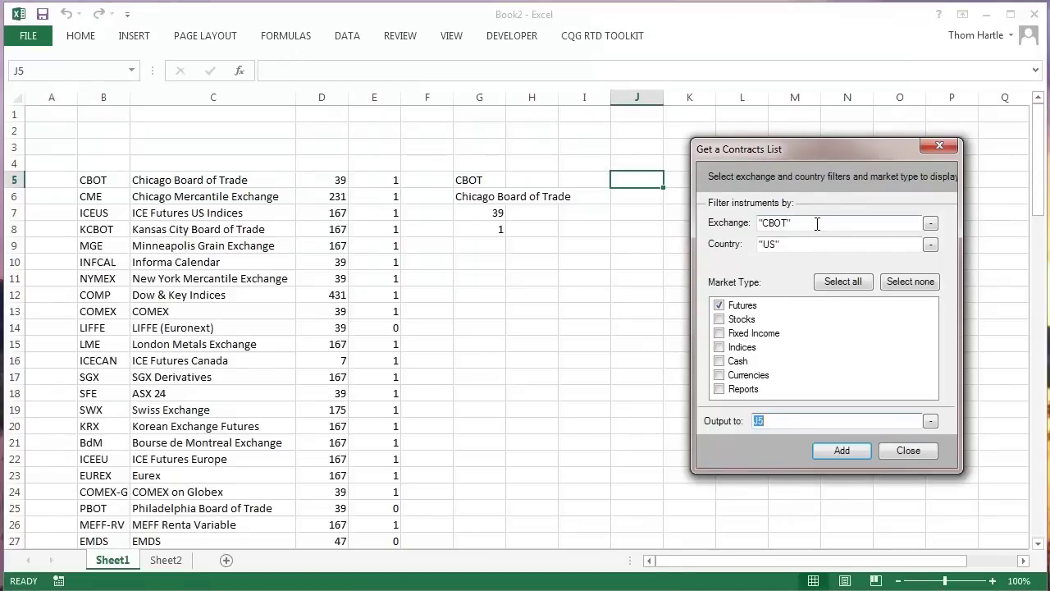
drag(818, 224, 739, 224)
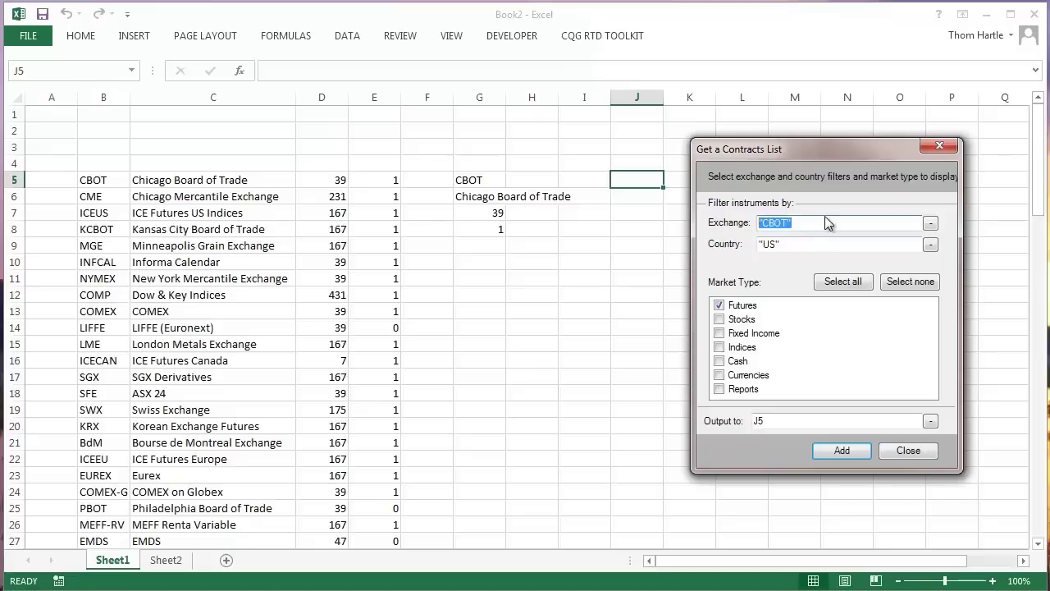
key(Delete)
text(G5)
click(820, 223)
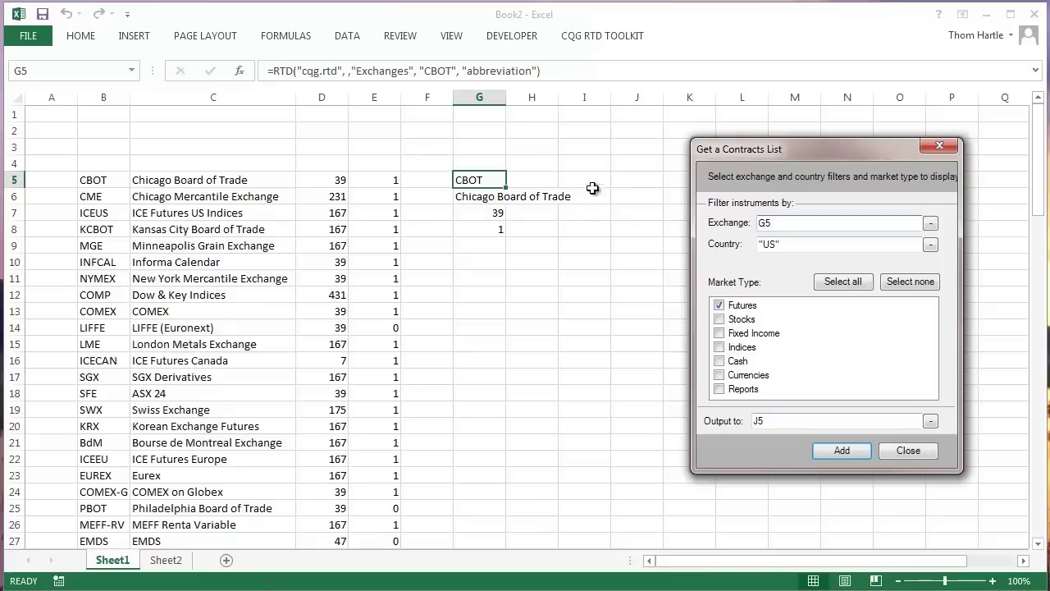
click(842, 451)
click(907, 450)
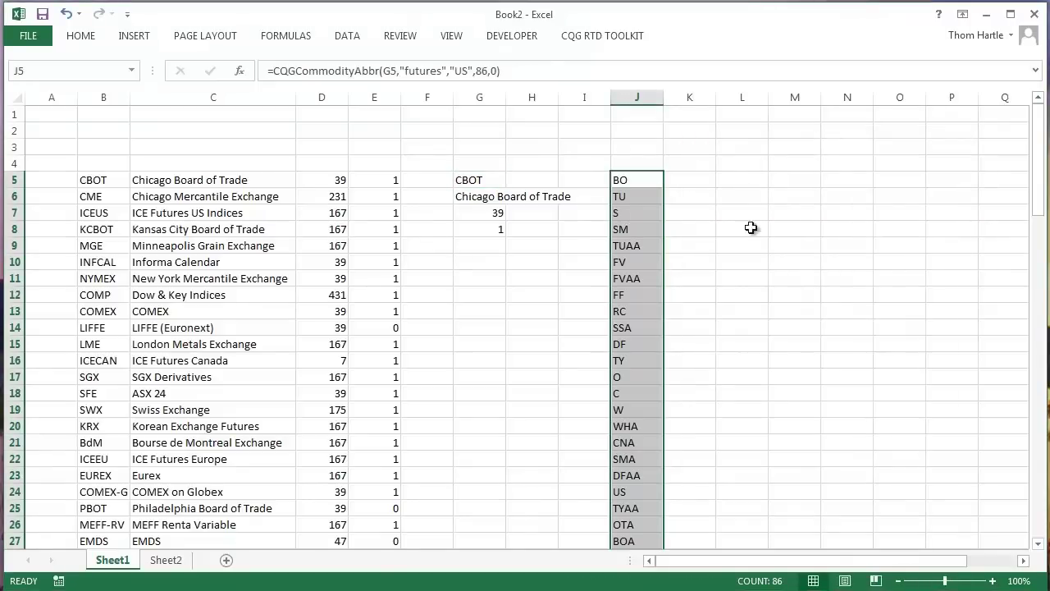
scroll(712, 196, down, 7)
scroll(712, 196, down, 5)
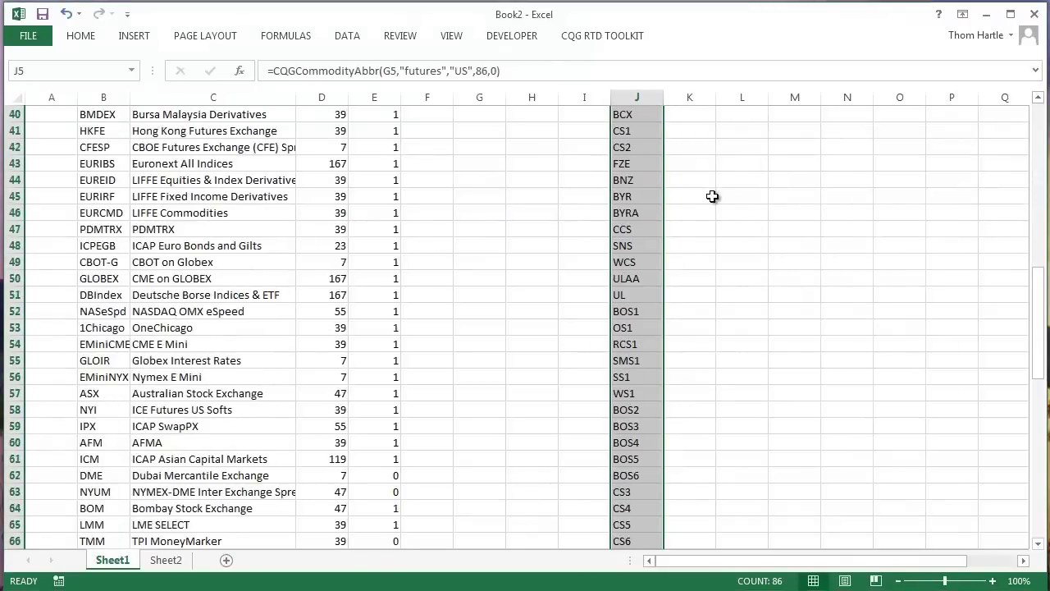
scroll(711, 197, up, 13)
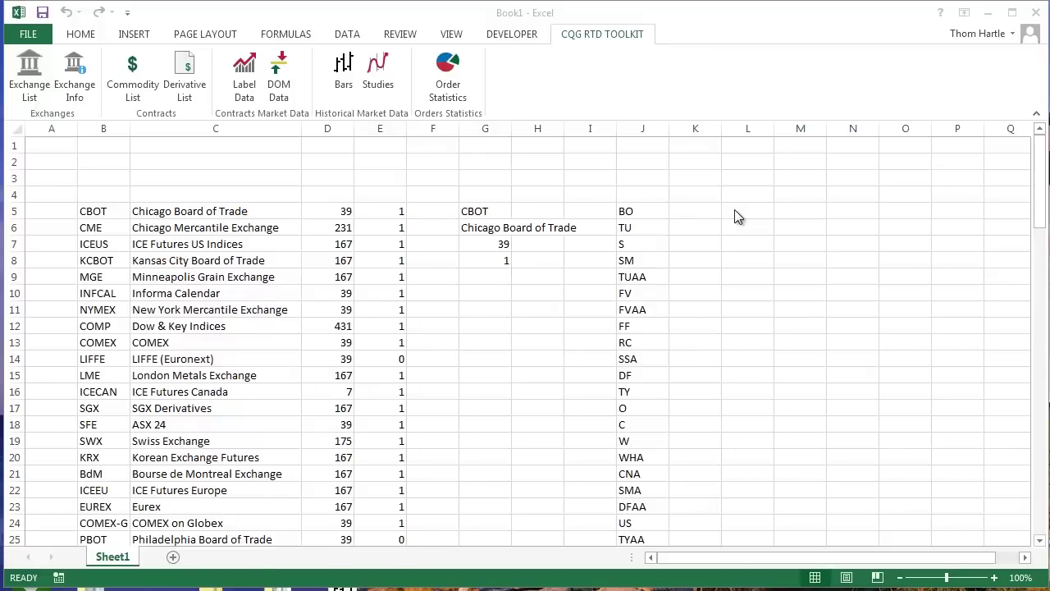
List the EP futures contracts F.EPZ3 through F.EPZ4 starting at L5
click(736, 215)
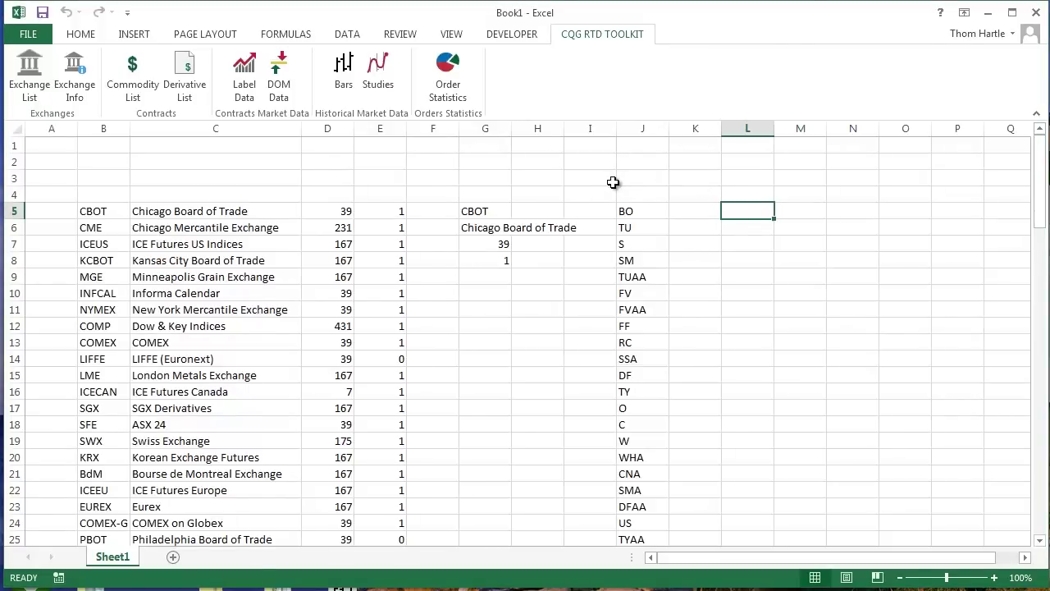
click(185, 69)
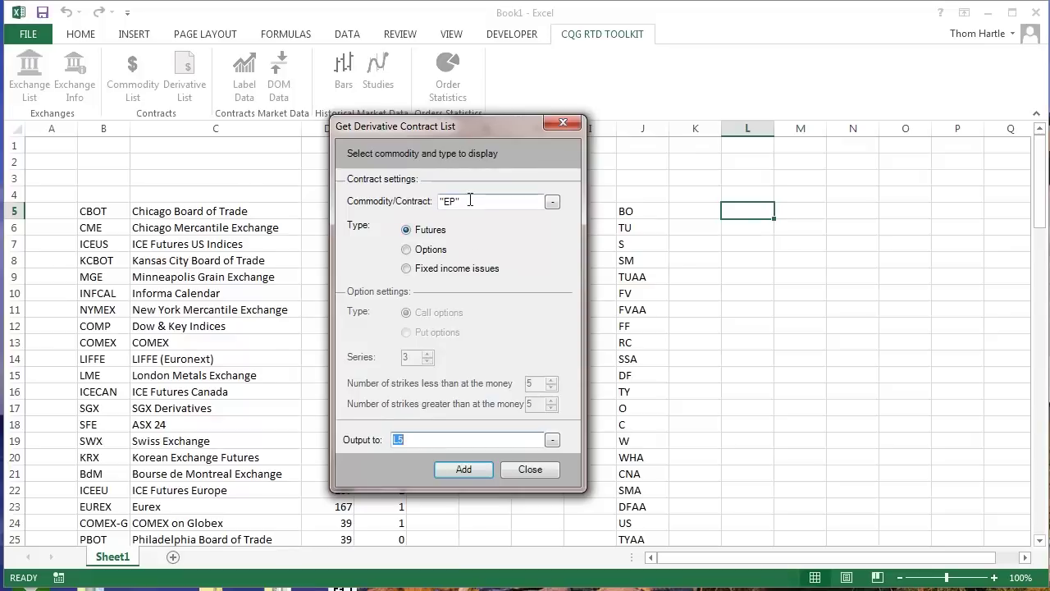
click(469, 469)
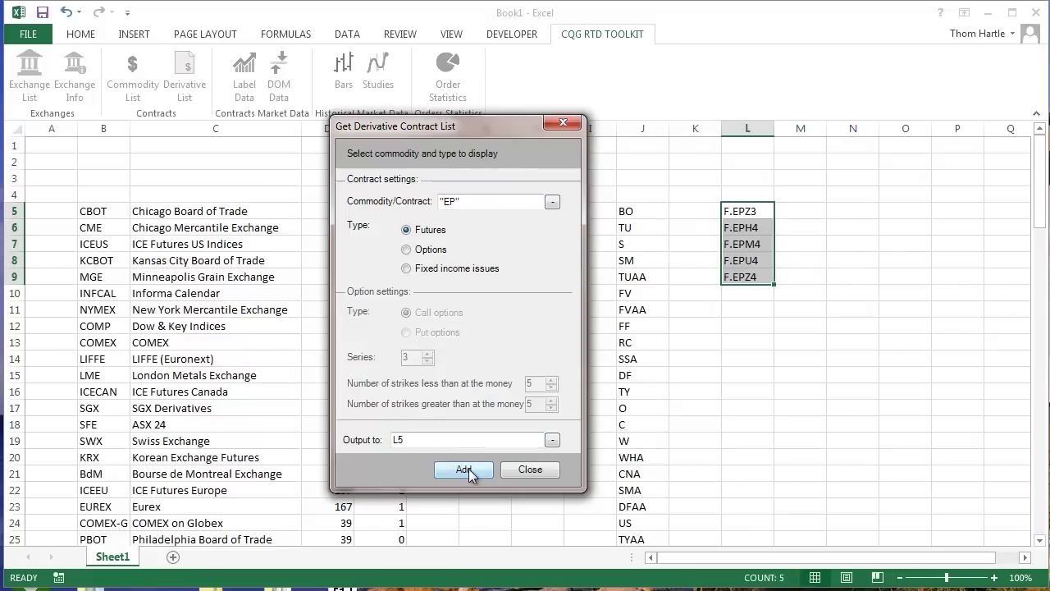
click(532, 470)
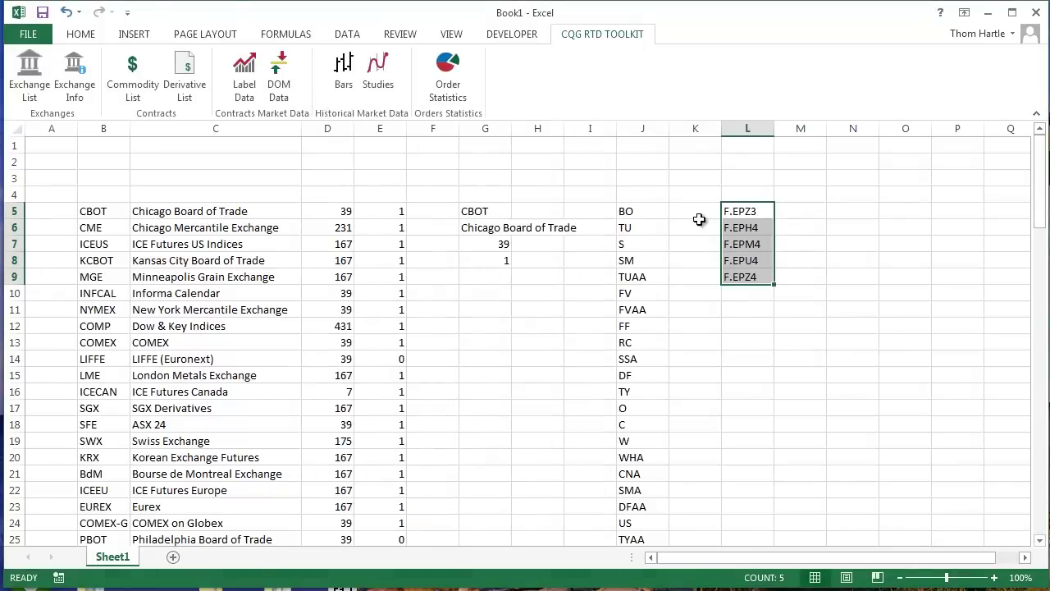
click(802, 211)
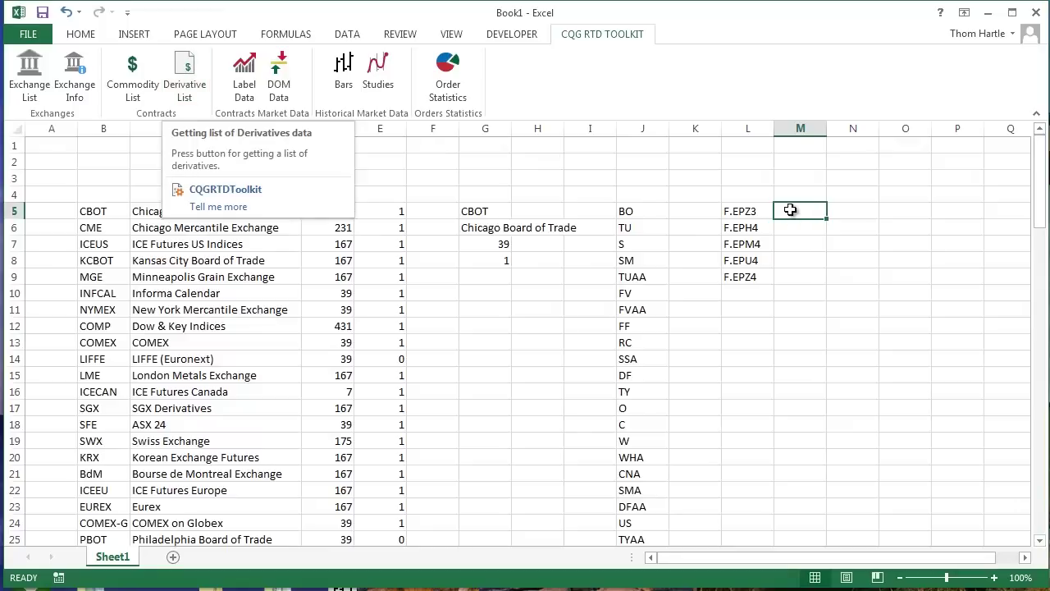
List the QOS1 futures contracts from M5 down
click(195, 78)
drag(484, 205, 432, 205)
text("Q)
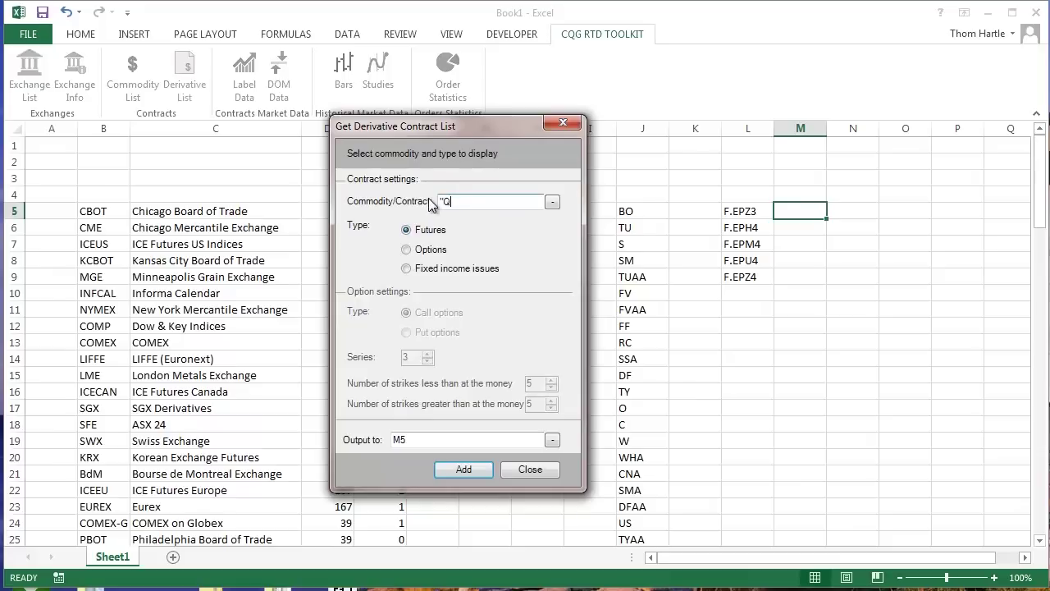
text(OS!")
key(BackSpace)
key(BackSpace)
text(1)
click(461, 472)
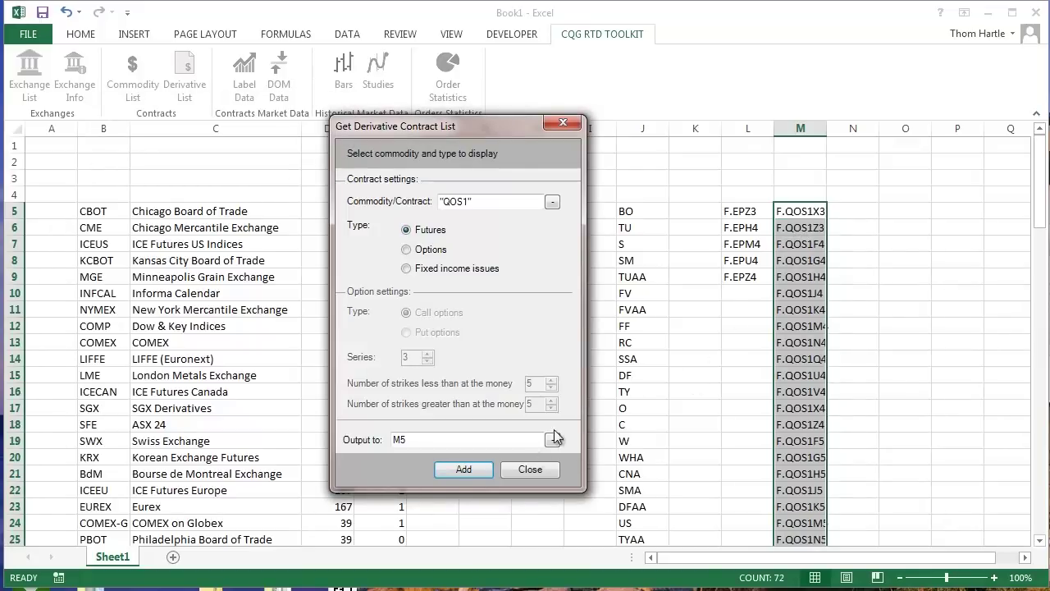
click(530, 469)
Target cell N9 with the Derivative List settings for the next contract list
click(862, 211)
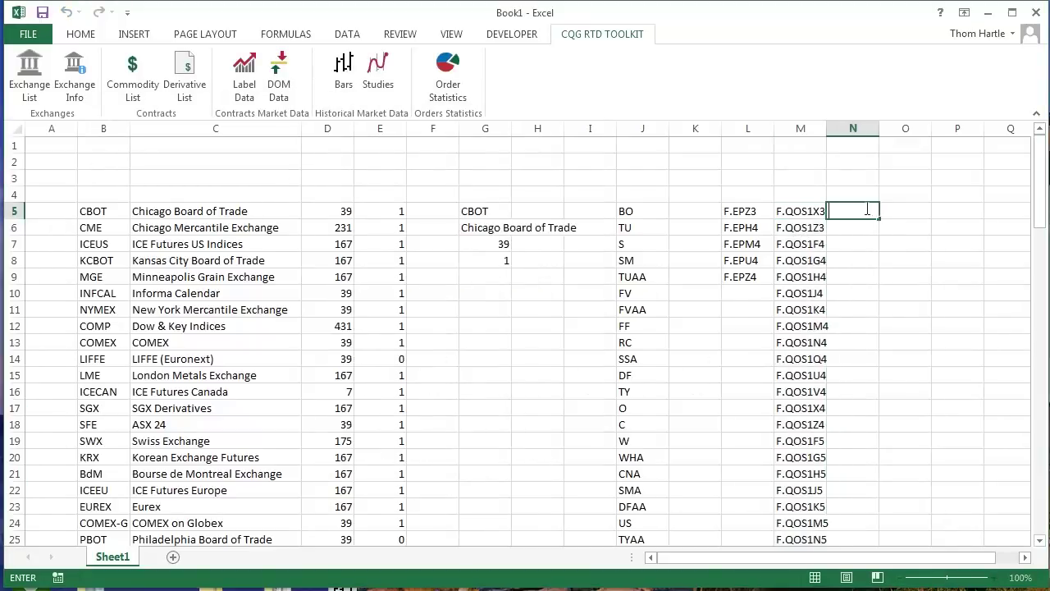
click(854, 277)
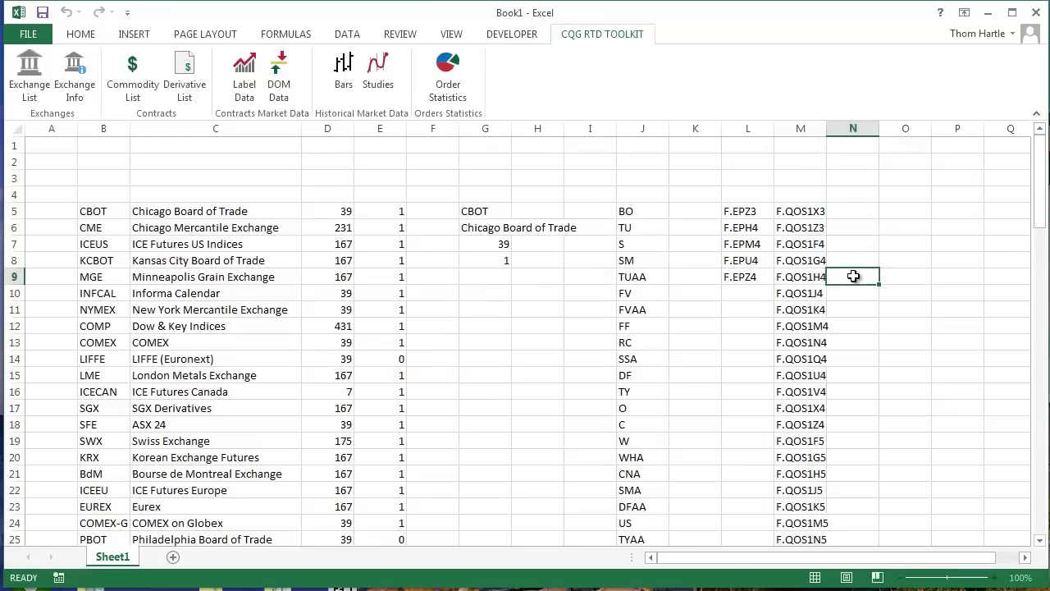
click(188, 74)
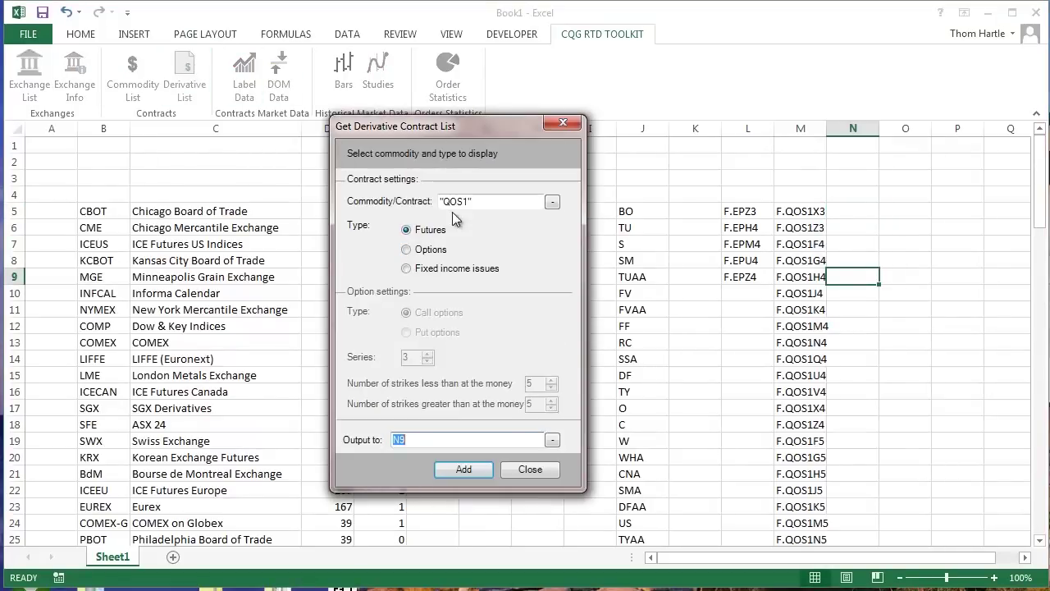
List CLE call options with series 2 in N9:N19, C.US.CLEZ1310050 to C.US.CLEZ1310550
double_click(473, 195)
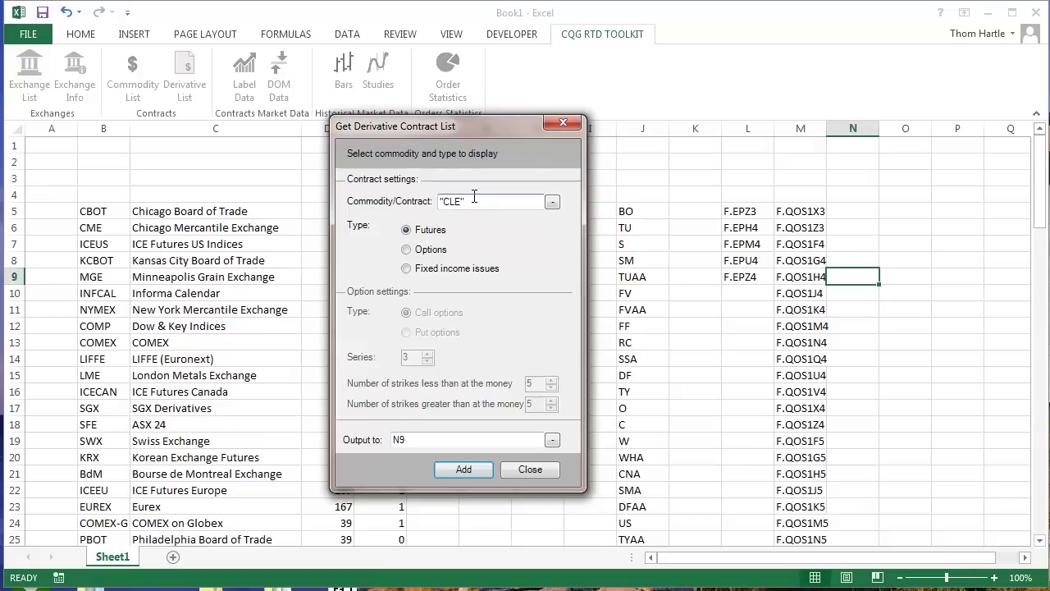
click(406, 249)
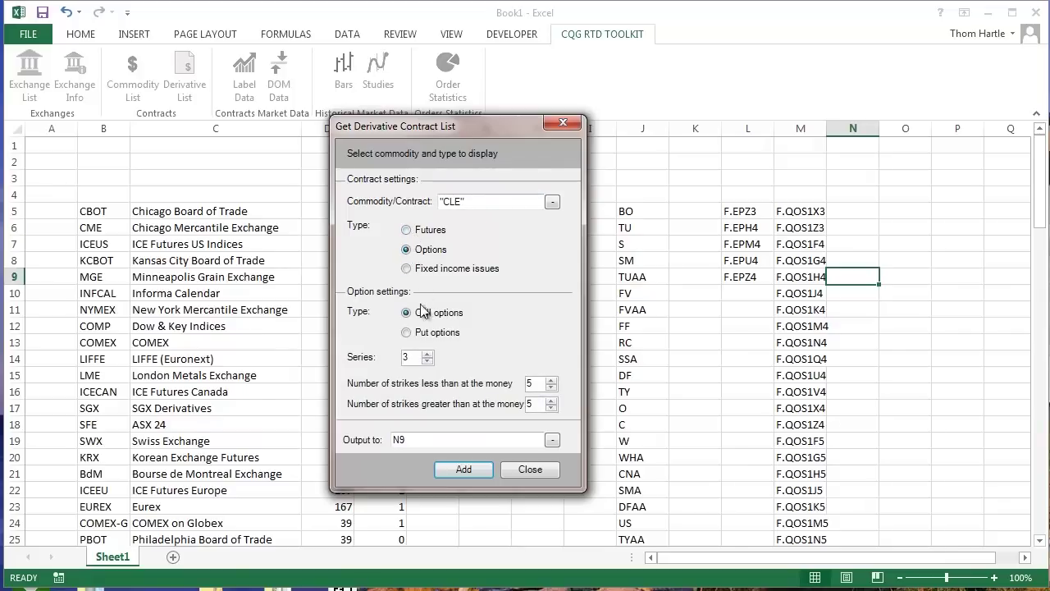
click(427, 362)
click(470, 470)
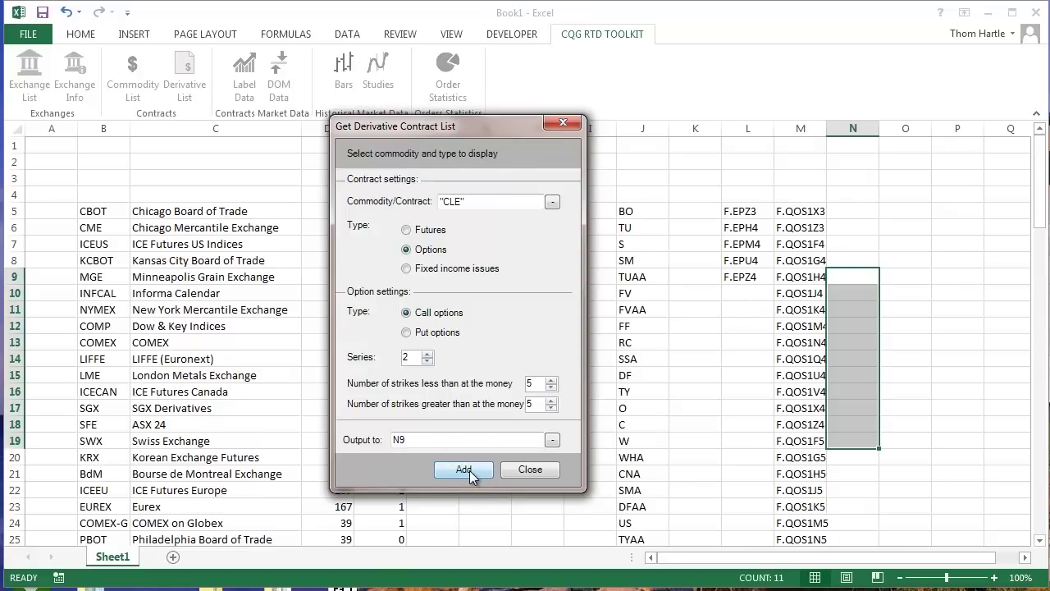
click(532, 469)
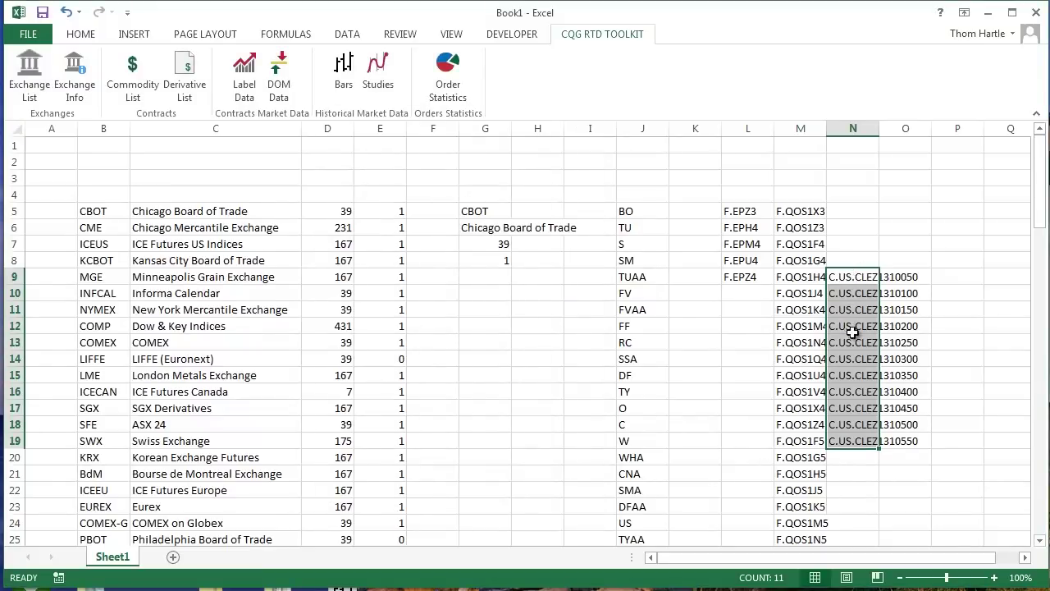
List 40 BUS10 fixed income issue symbols from P5, then select C5 beside Sheet2's QOS1 contracts
click(952, 276)
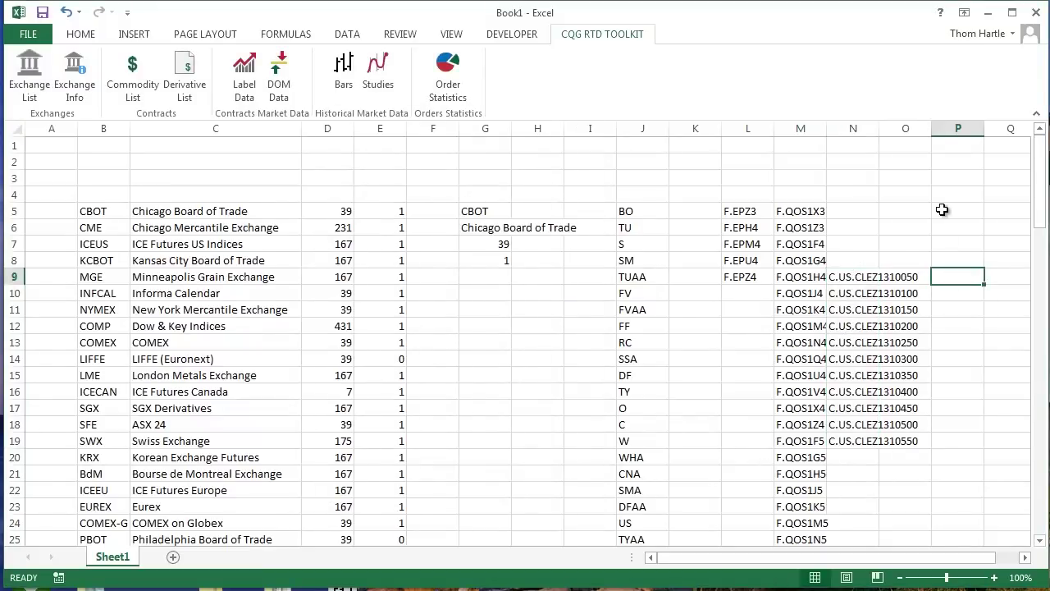
click(943, 210)
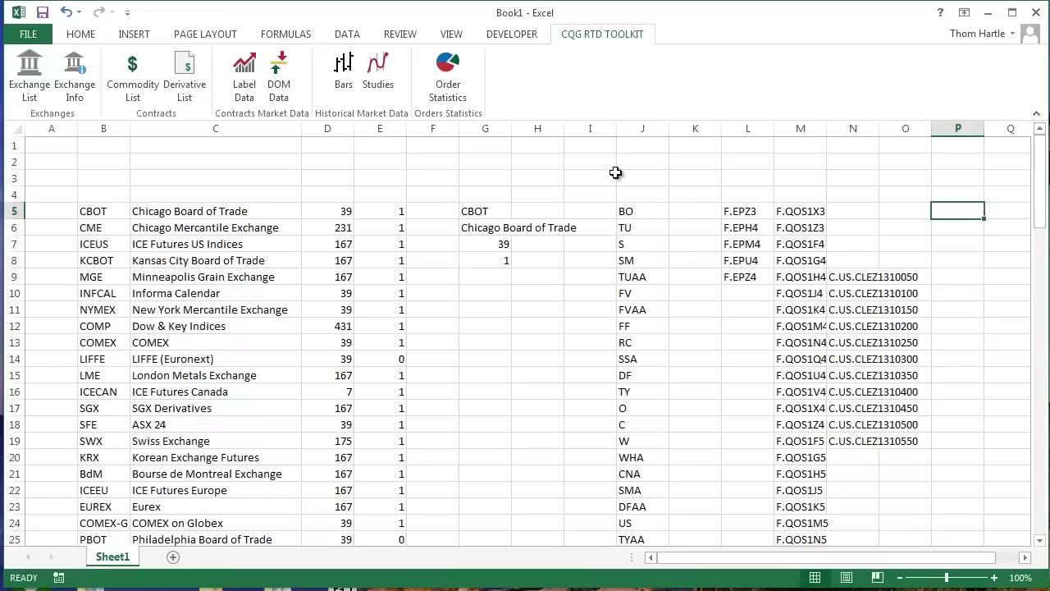
click(184, 77)
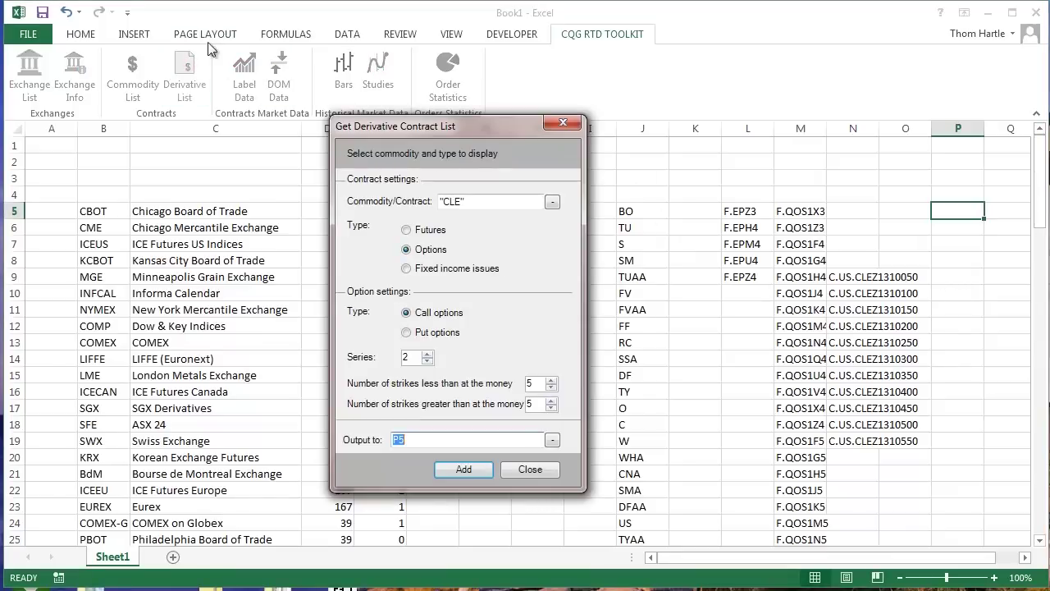
click(489, 202)
text("BUS10)
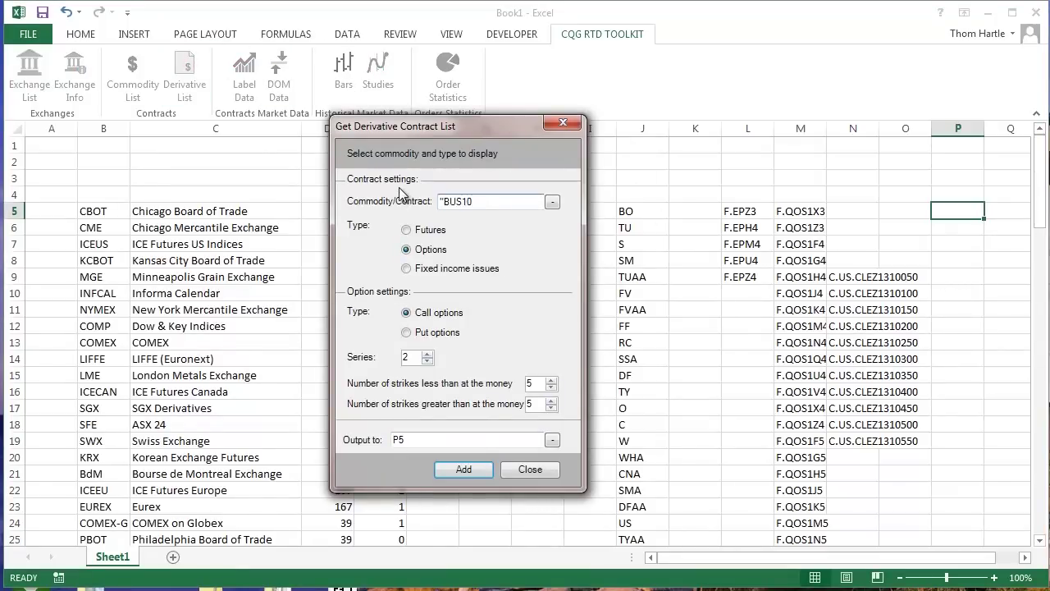
text(")
click(460, 269)
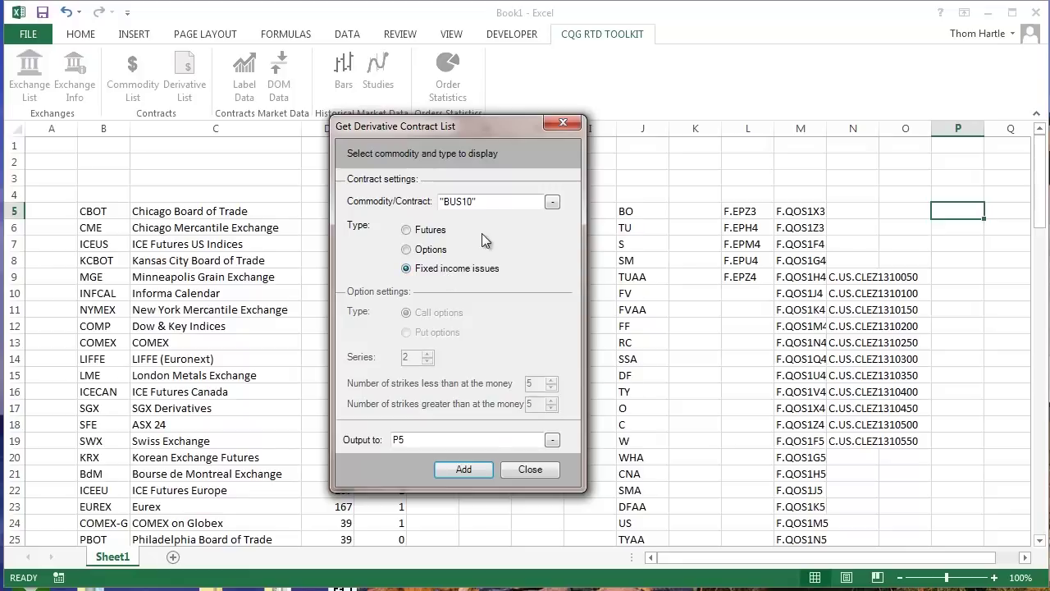
click(463, 470)
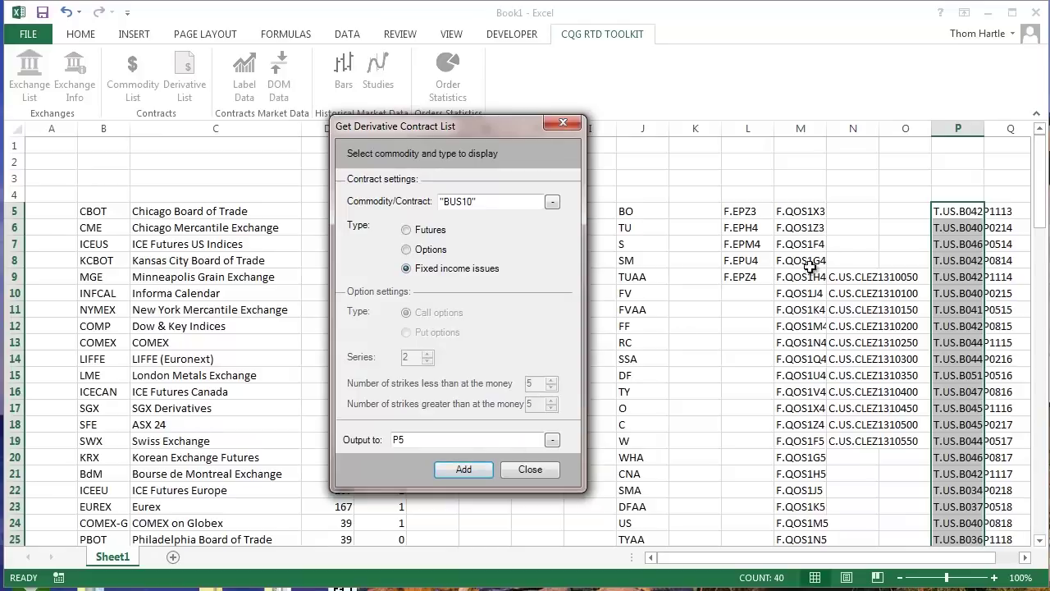
click(530, 469)
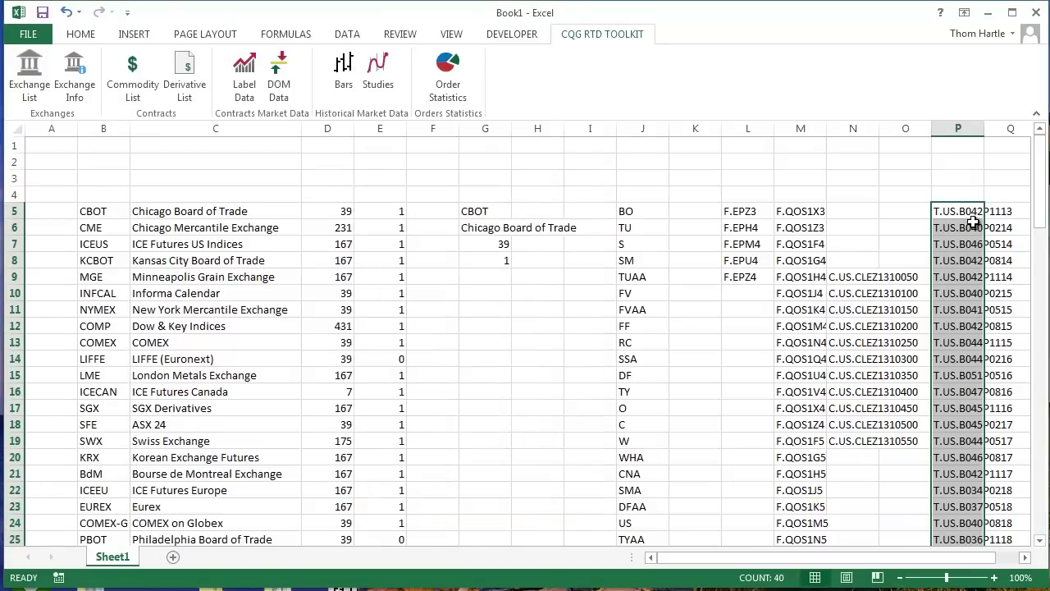
scroll(973, 221, down, 8)
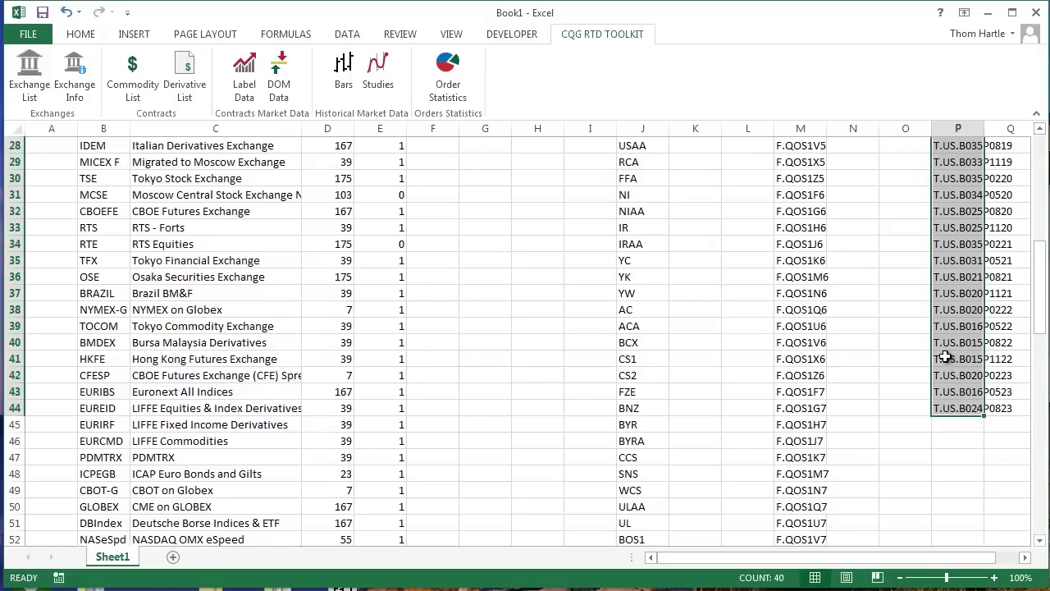
scroll(952, 353, up, 8)
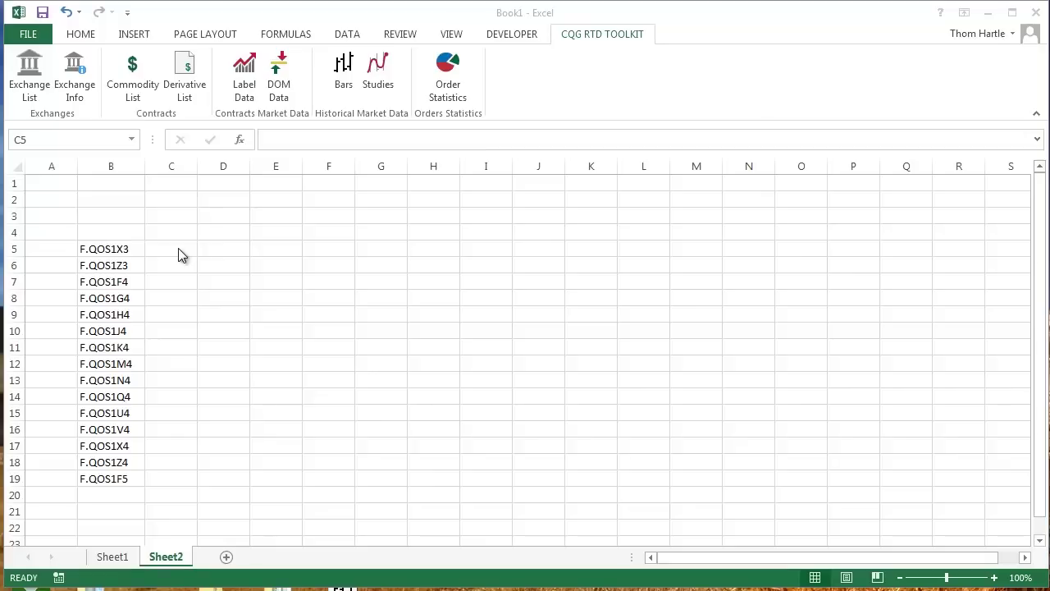
click(178, 254)
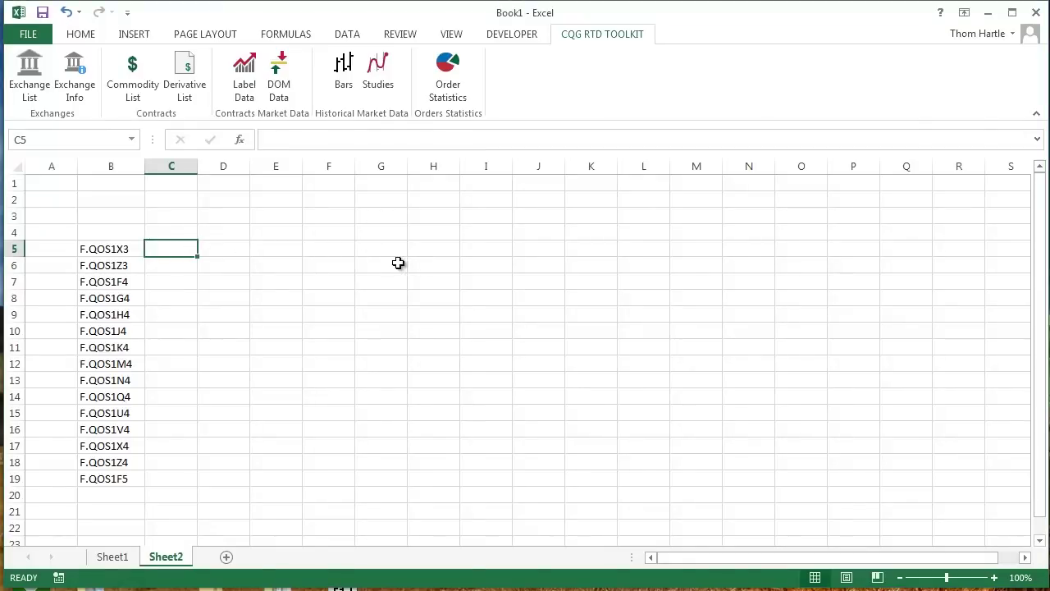
Check the NetLastTrade and LastTrade fields in the Get Market Data settings
click(246, 70)
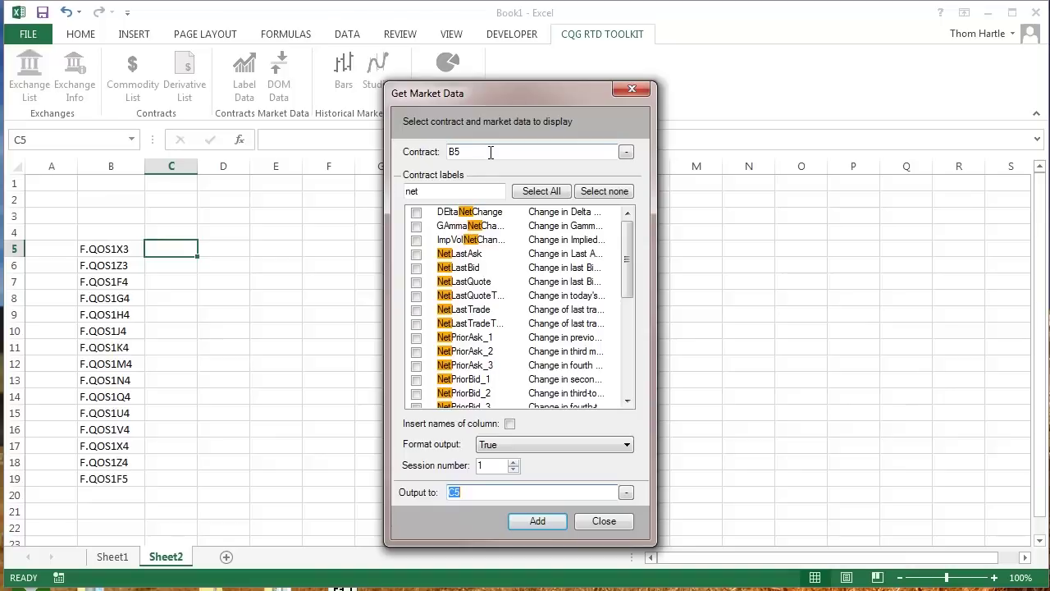
click(433, 193)
click(432, 193)
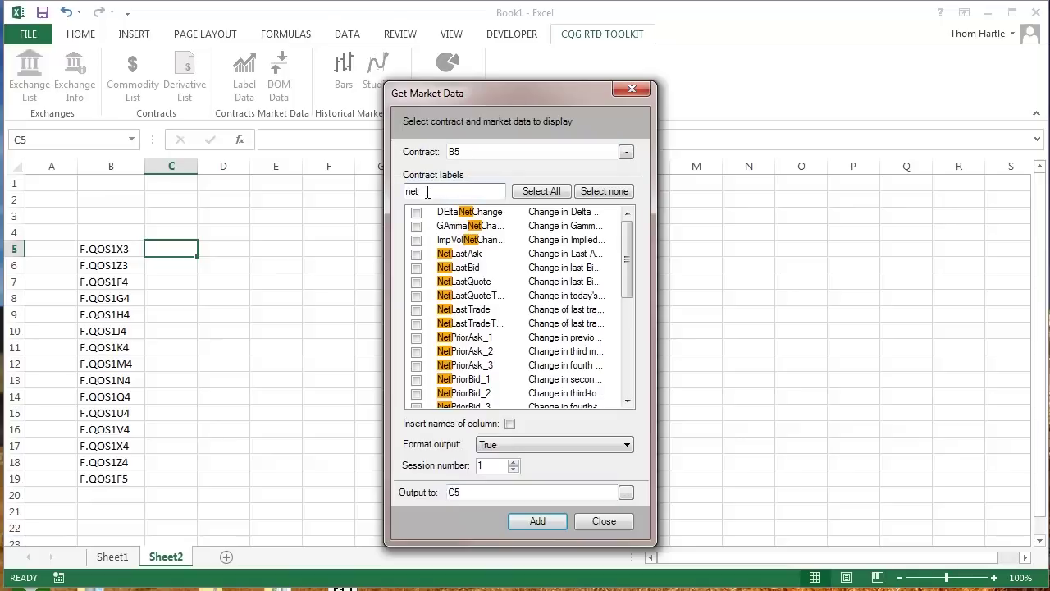
click(416, 310)
drag(426, 190, 377, 188)
text(Lasttra)
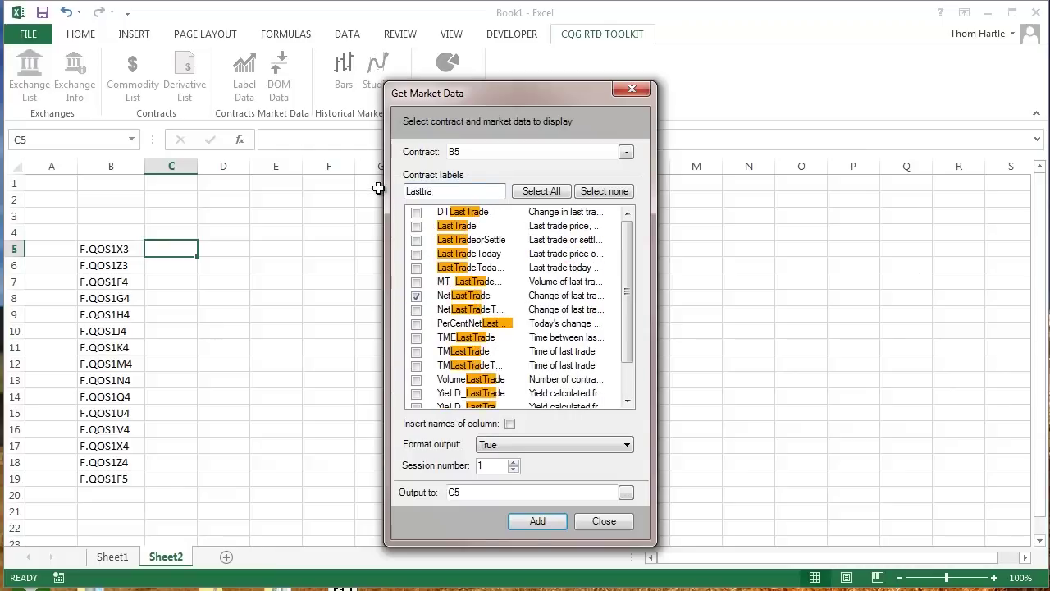
click(417, 222)
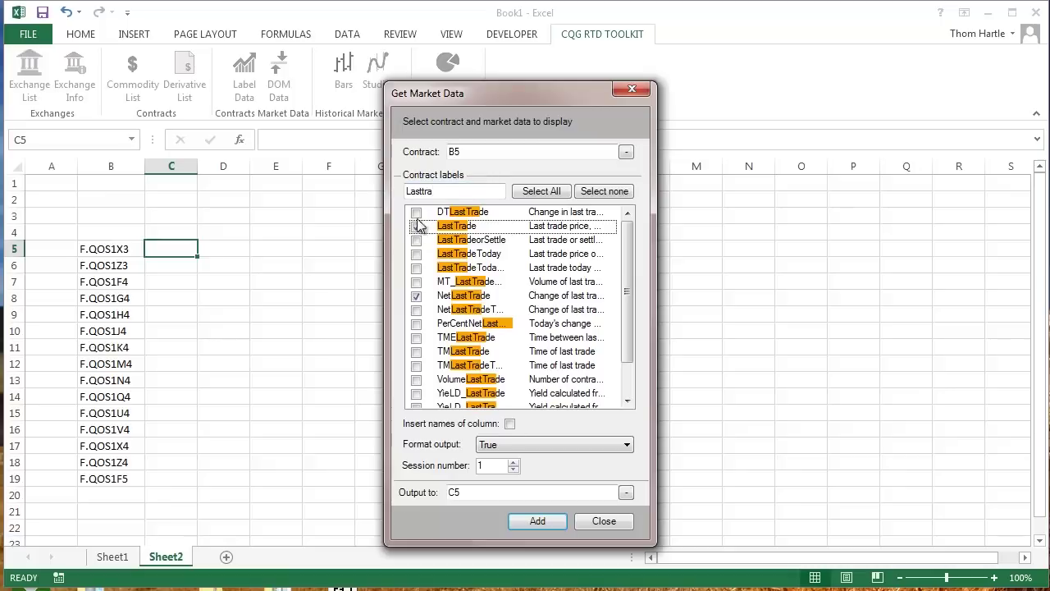
click(417, 226)
Send last trade and net change for F.QOS1X3 to C5:D5, then close the window
click(470, 492)
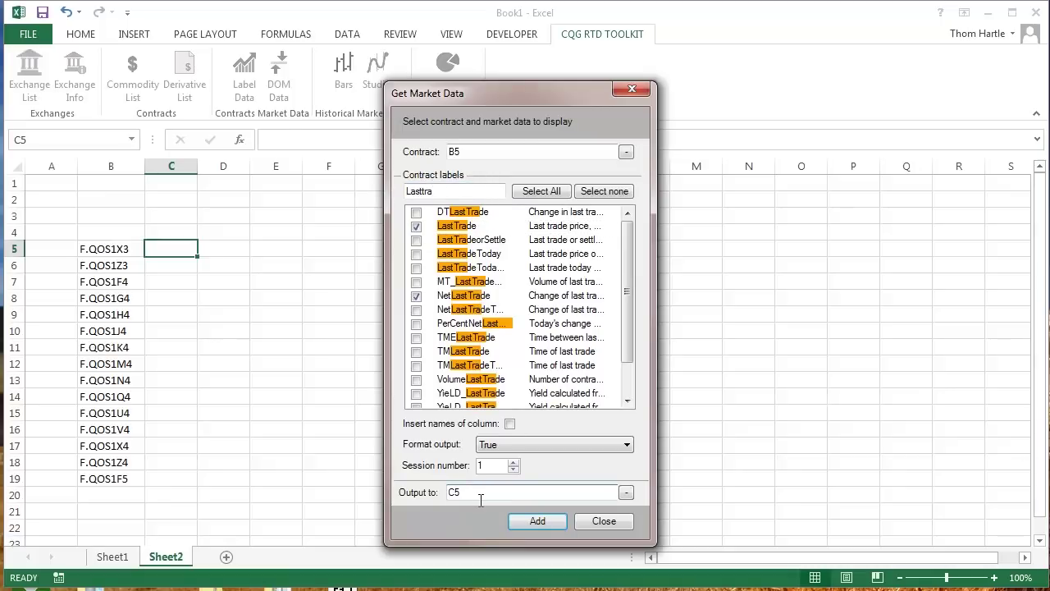
double_click(476, 493)
click(469, 491)
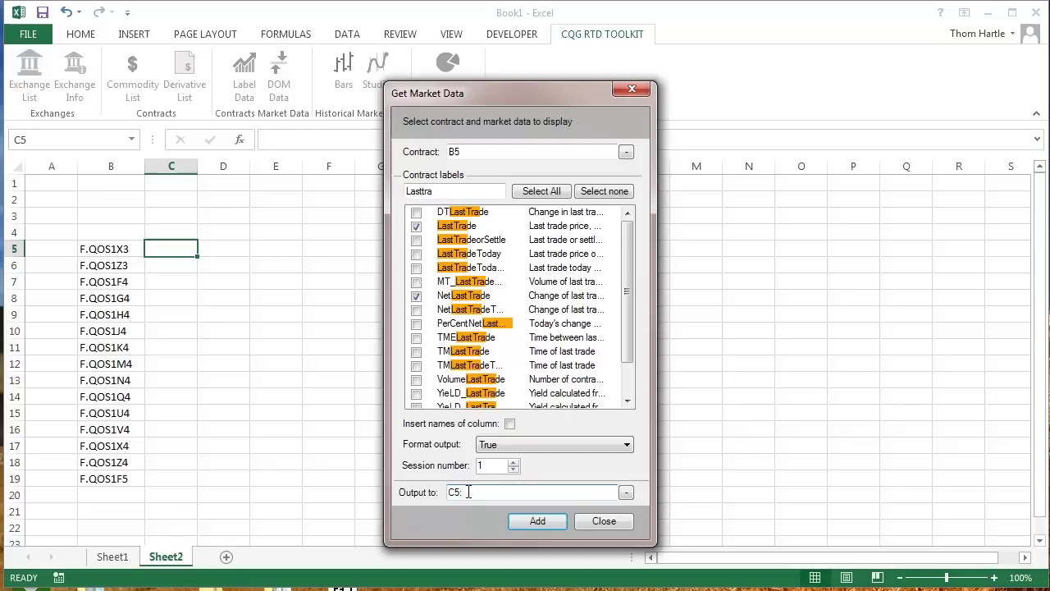
text(:D5)
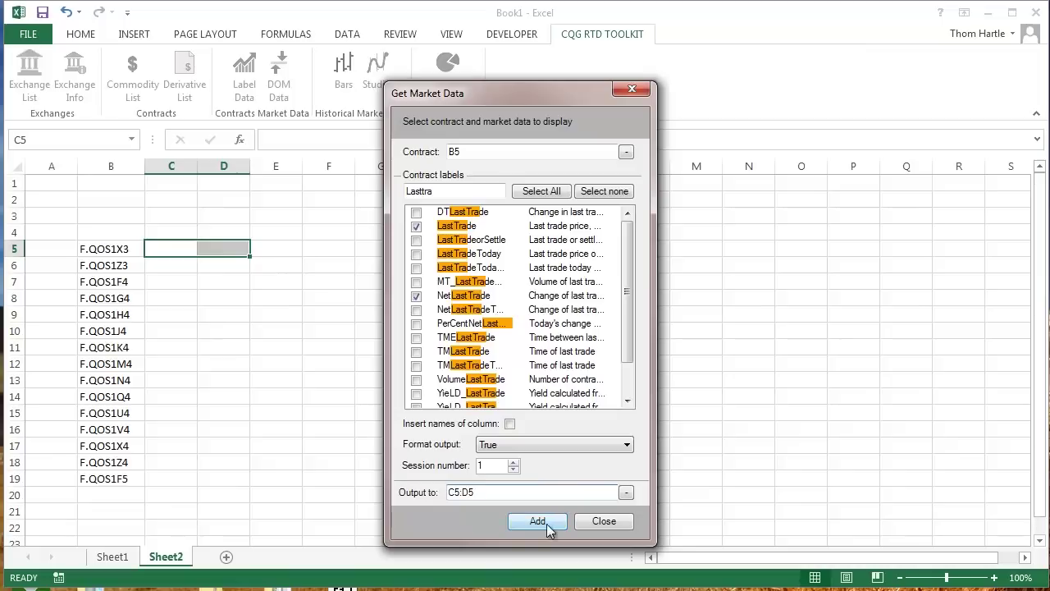
click(542, 521)
click(598, 521)
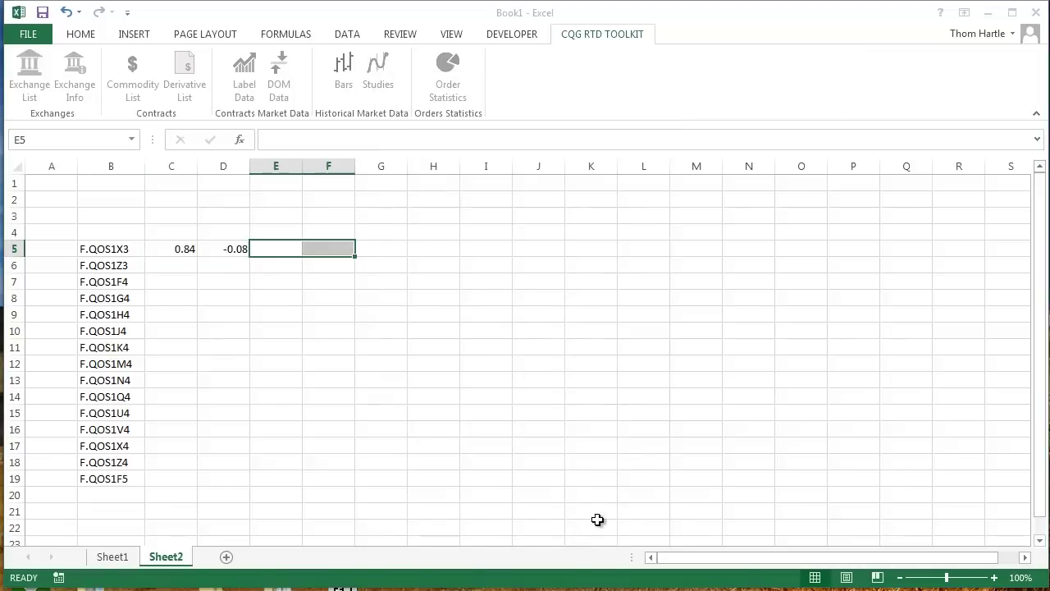
Copy the C5:D5 formulas down through C6:D19 and refresh C11's value
click(182, 250)
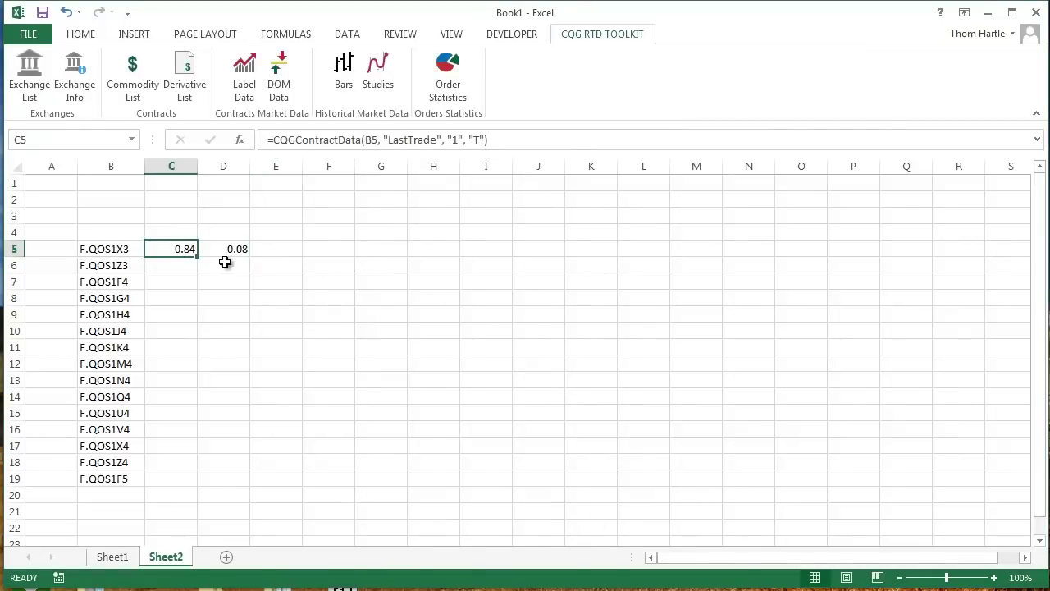
click(227, 246)
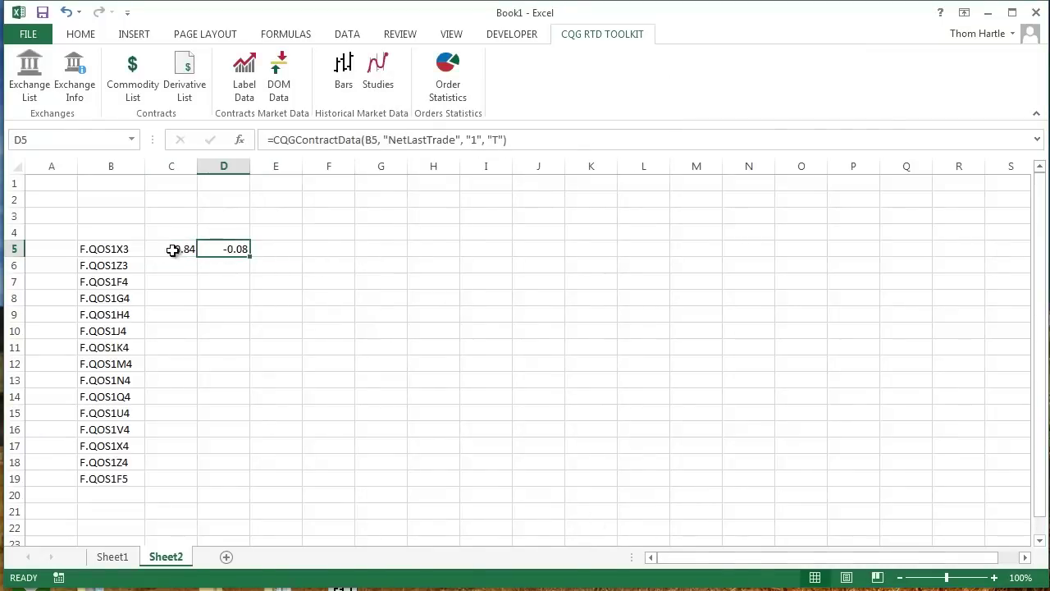
drag(172, 250, 215, 250)
click(215, 251)
drag(165, 249, 234, 365)
key(ctrl+c)
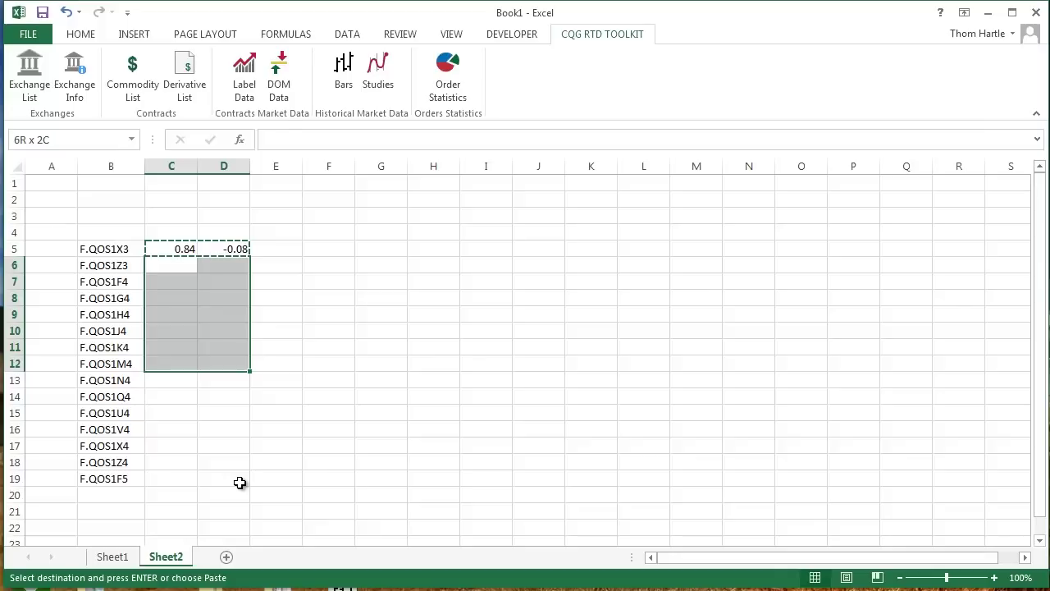
drag(240, 483, 252, 476)
key(ctrl+v)
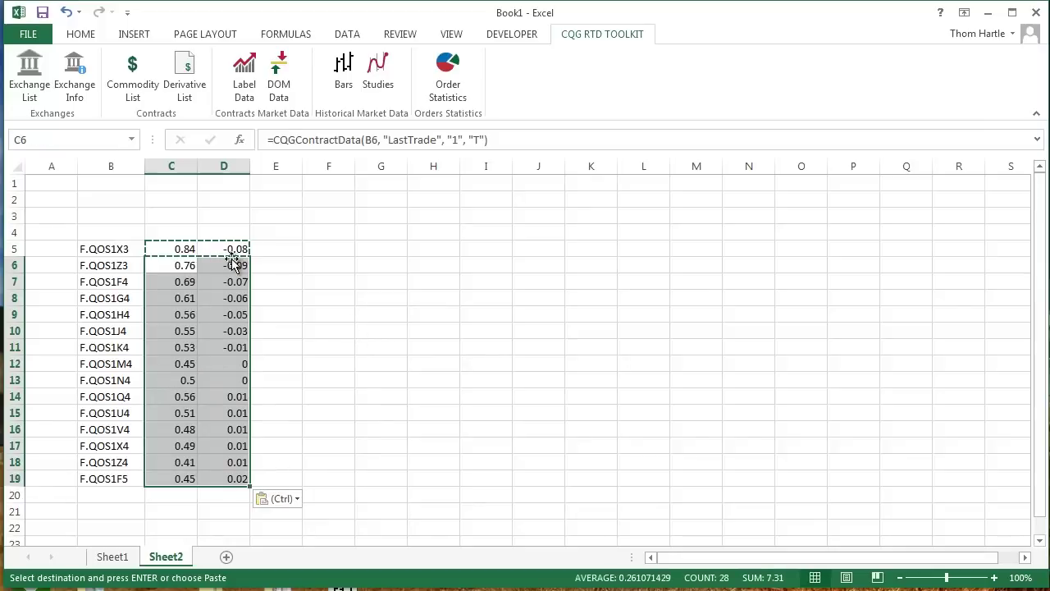
click(183, 314)
click(184, 348)
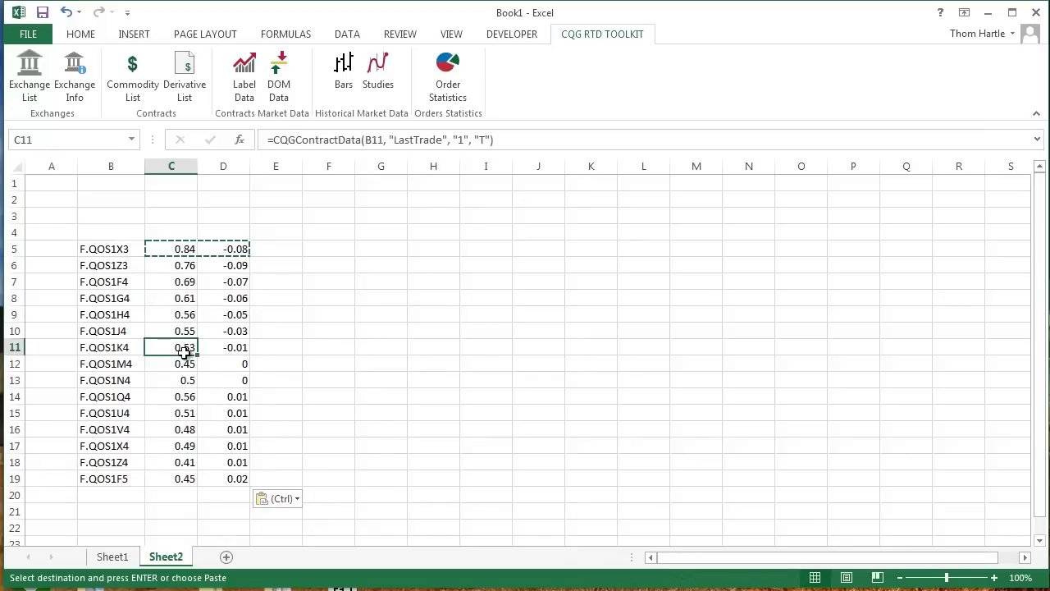
click(525, 139)
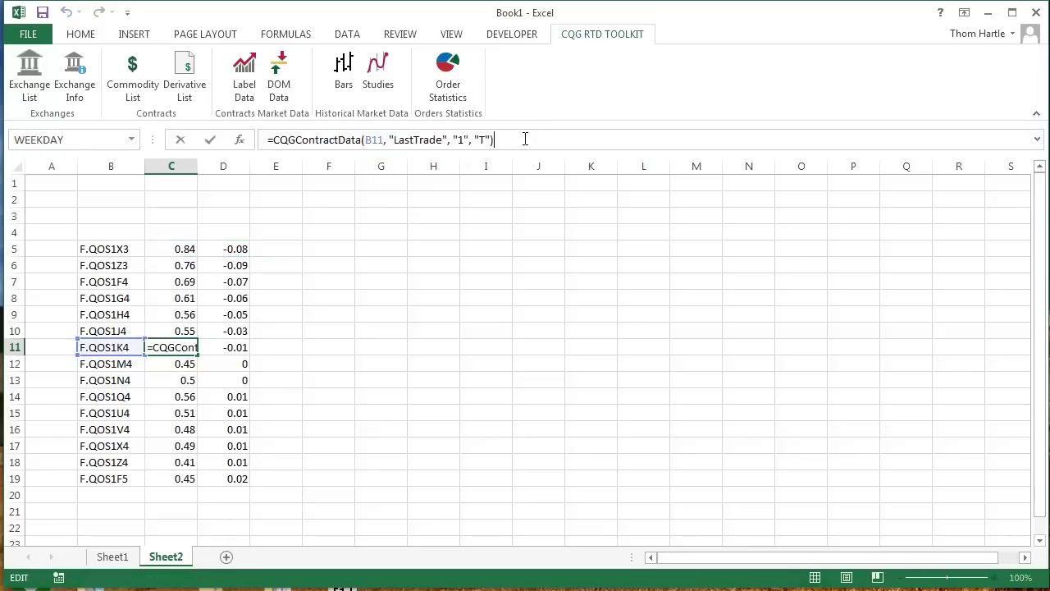
key(Return)
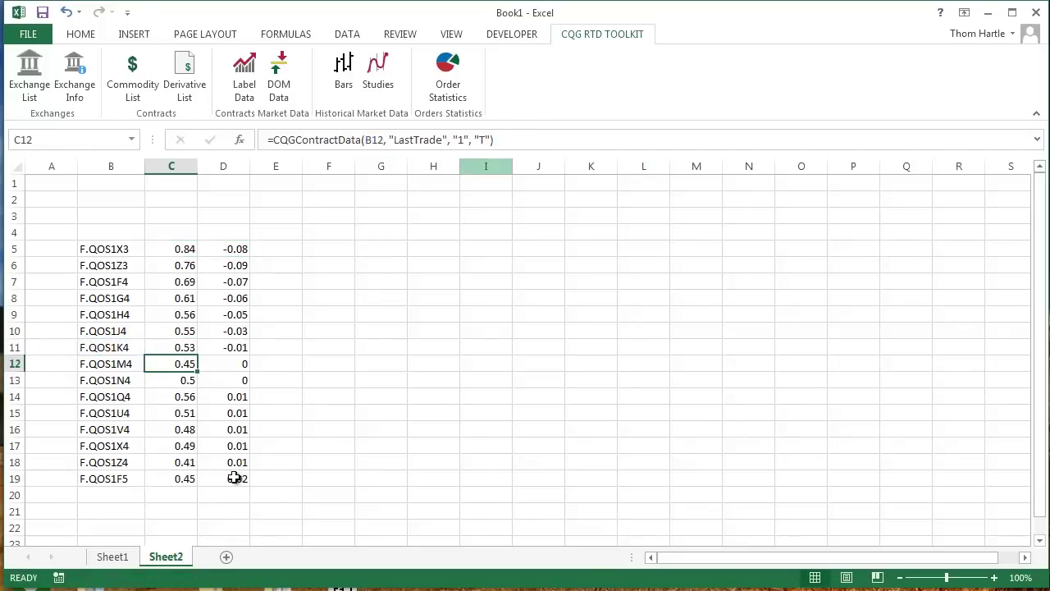
Format C5:D19 as Number with two decimal places
drag(171, 249, 235, 478)
right_click(222, 397)
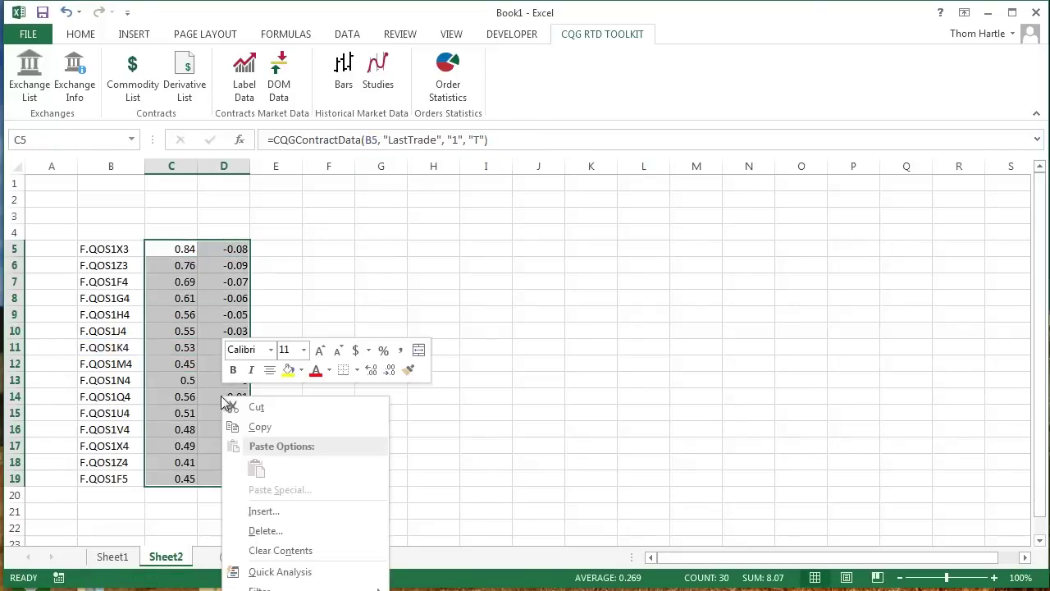
click(279, 588)
drag(332, 441, 584, 128)
click(396, 199)
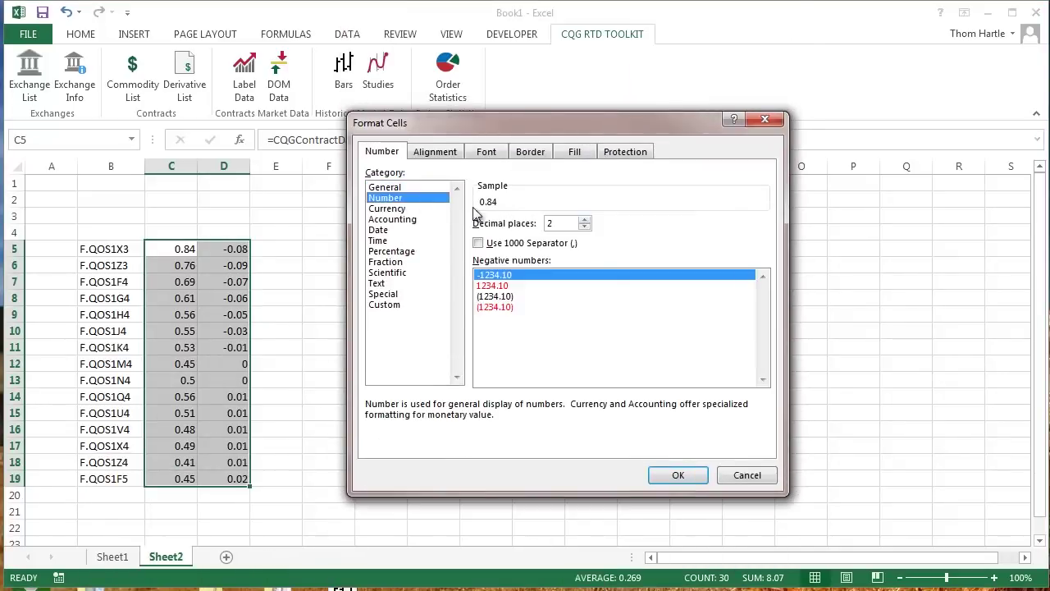
click(677, 474)
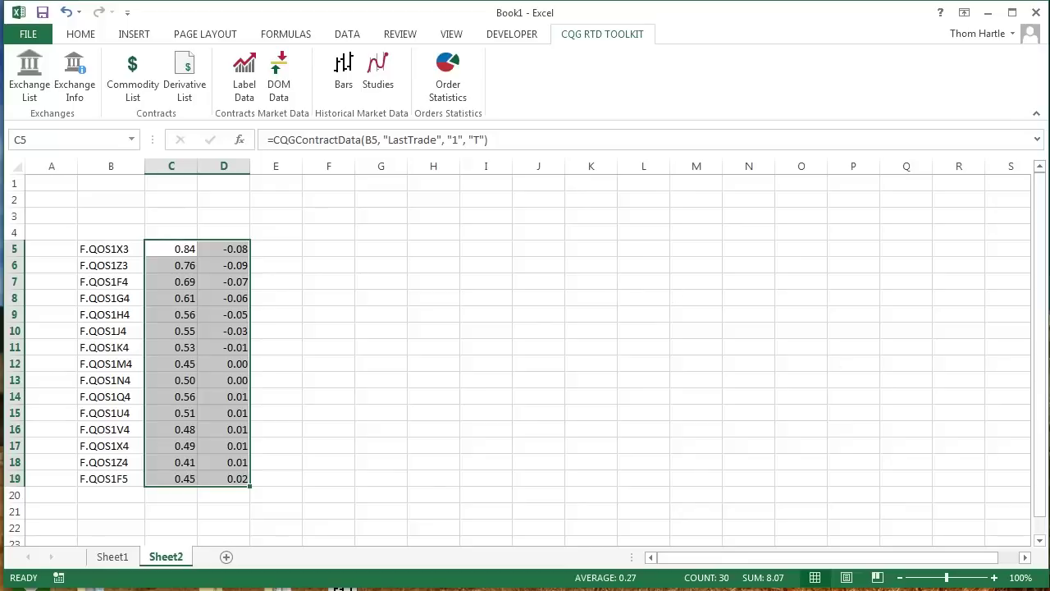
click(307, 331)
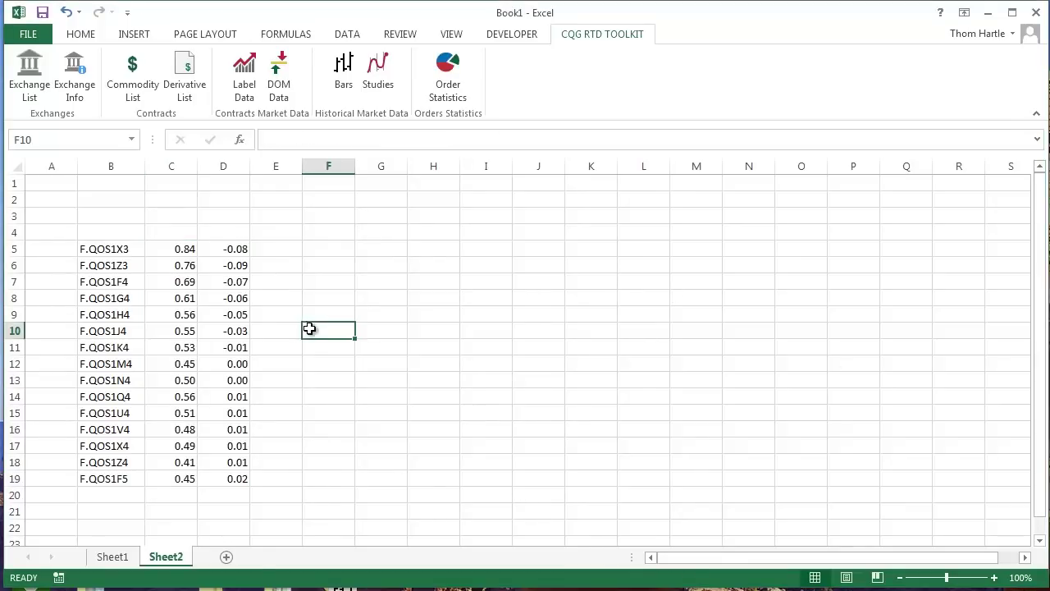
Request DOM data for "EP" with the Price, Type and Volume fields
click(279, 74)
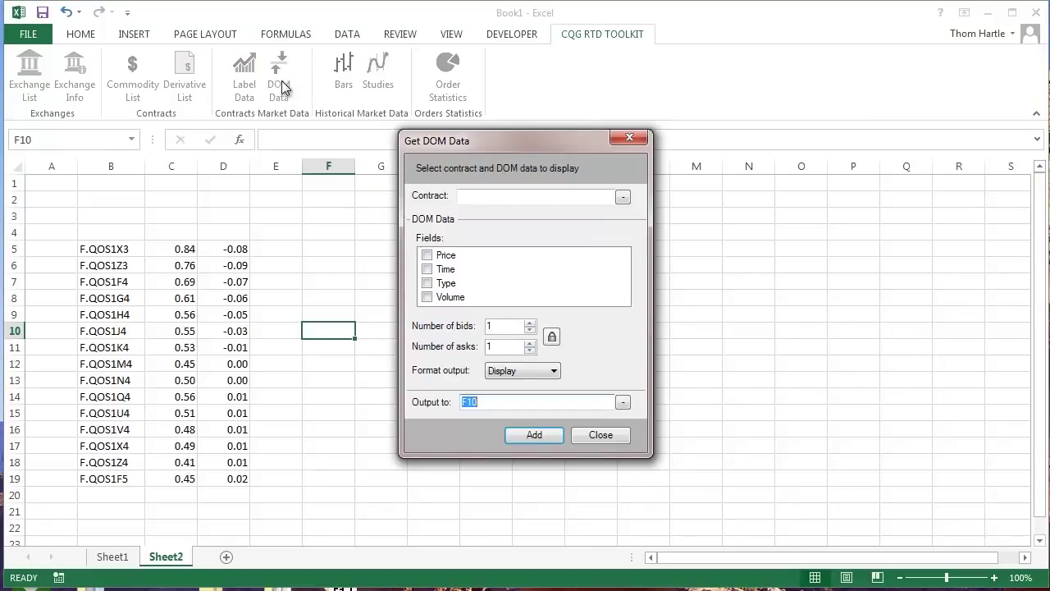
click(484, 197)
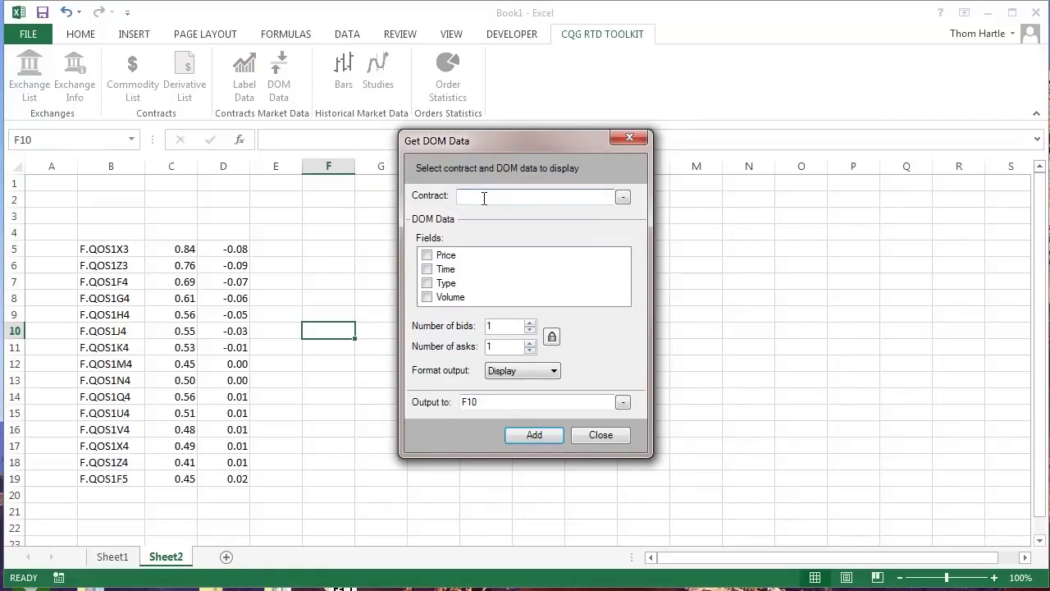
text("EP")
click(427, 256)
click(428, 284)
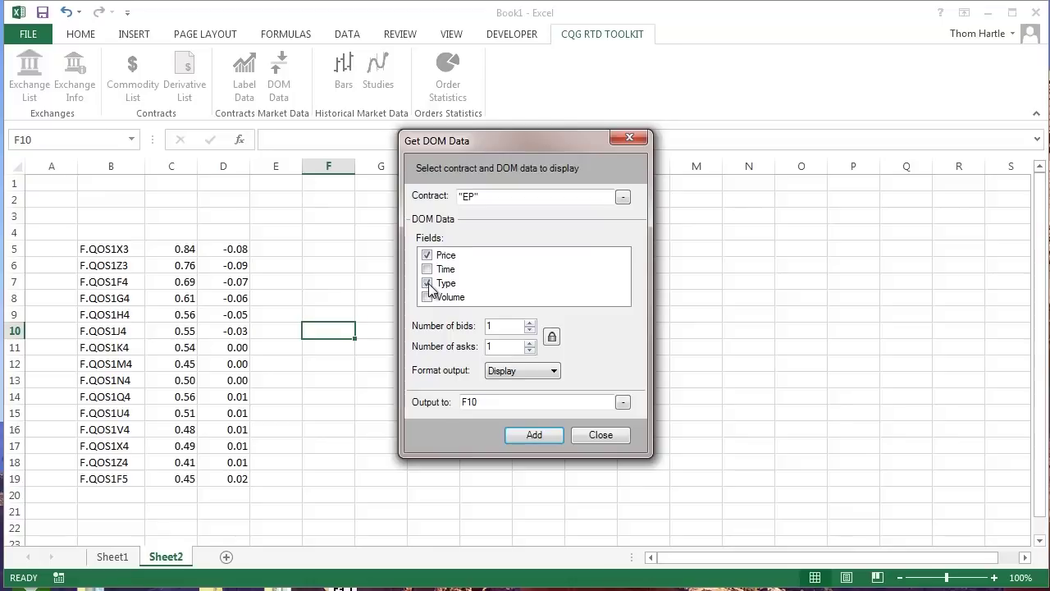
click(427, 297)
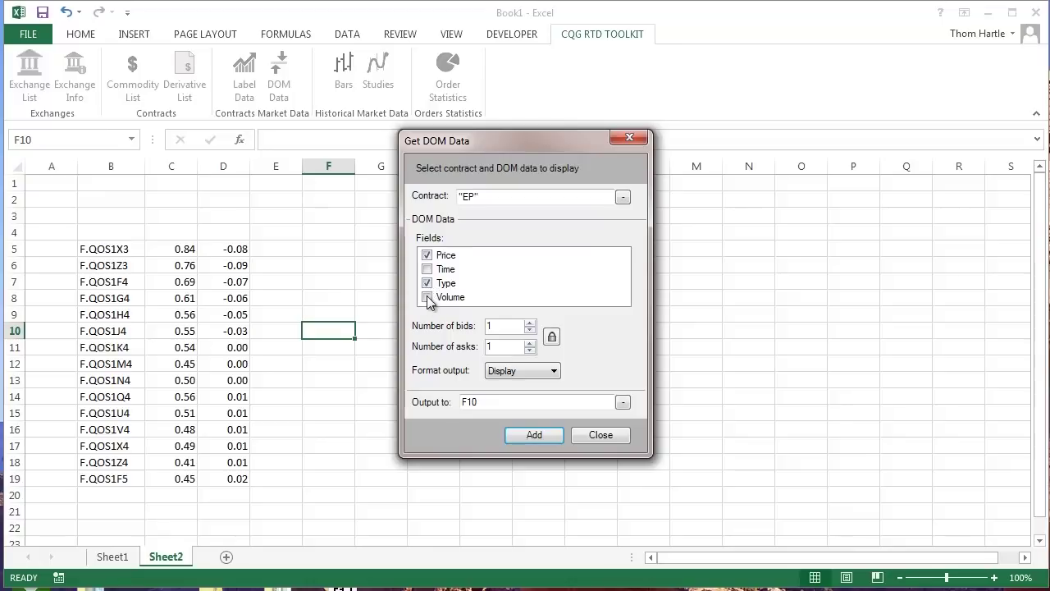
Use 5 bids and asks with output format True, and insert the ladder at F10
click(529, 322)
click(529, 331)
click(529, 331)
click(555, 371)
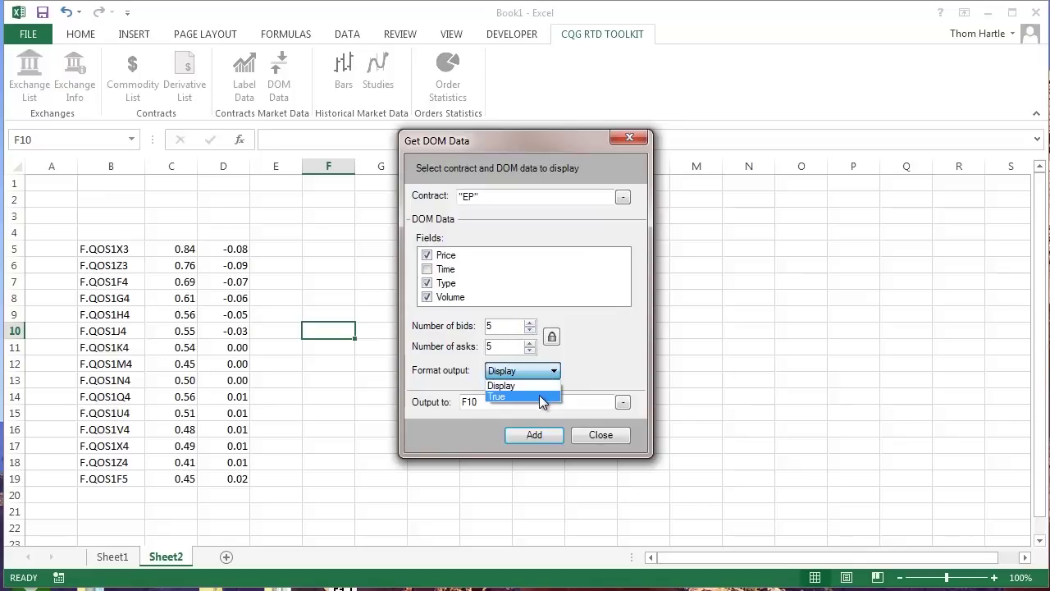
click(542, 384)
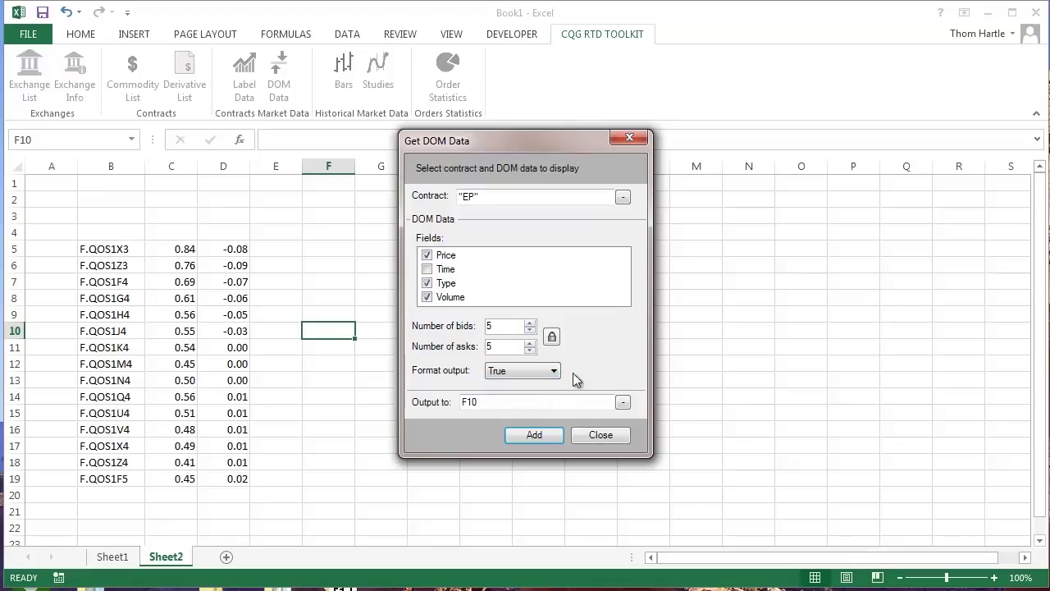
click(544, 437)
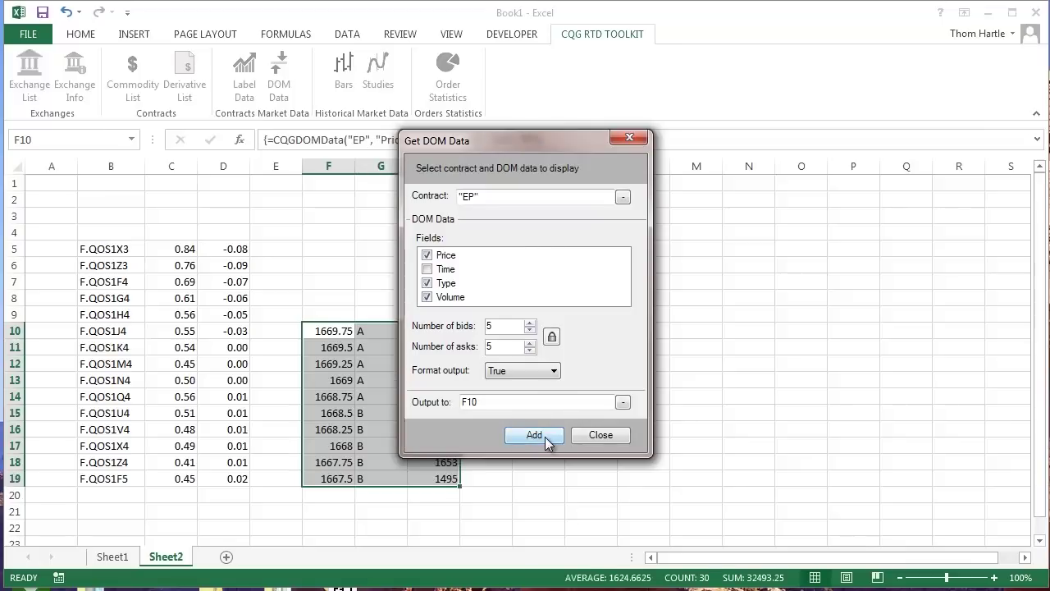
click(598, 433)
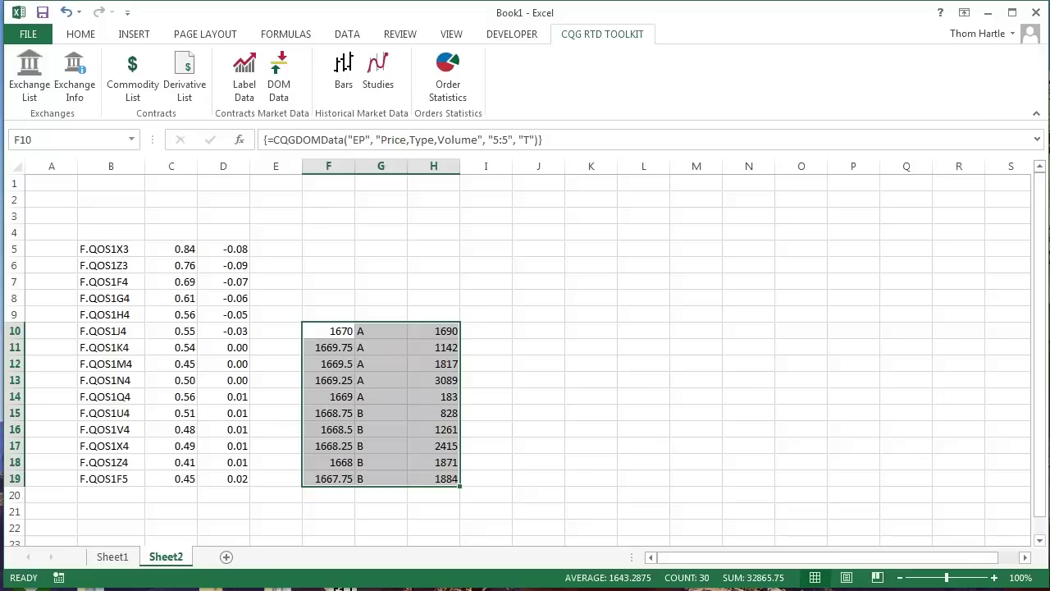
click(538, 249)
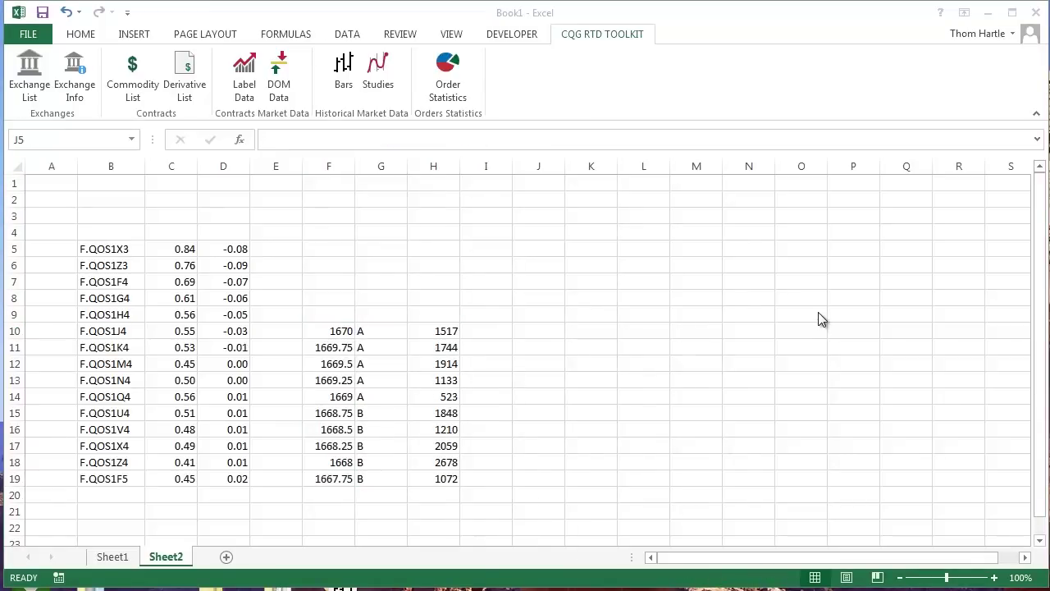
click(550, 249)
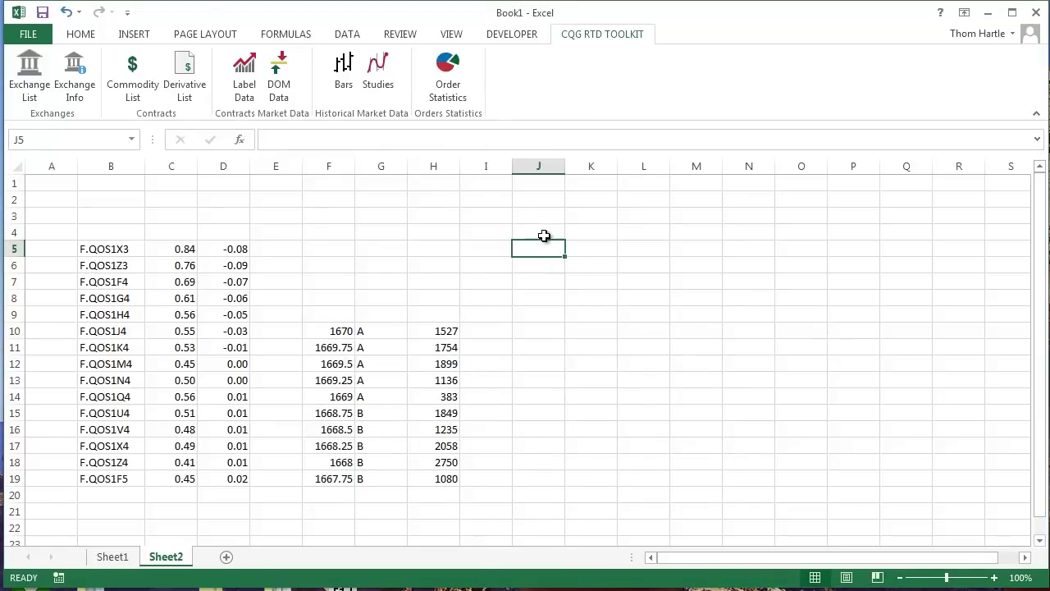
Request chart bars for contract EP at the 5 Min interval
click(342, 67)
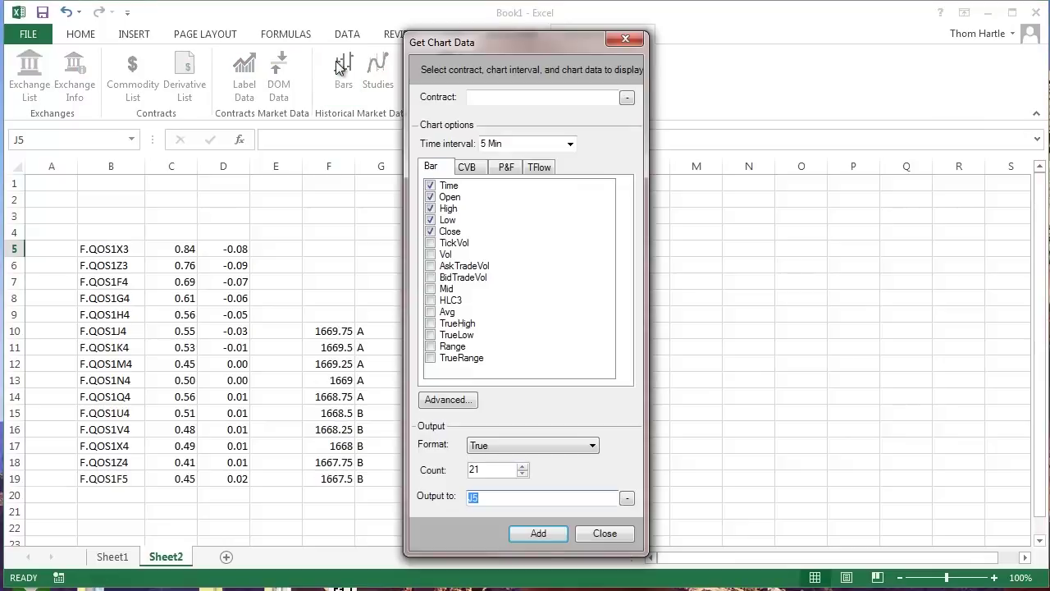
click(552, 97)
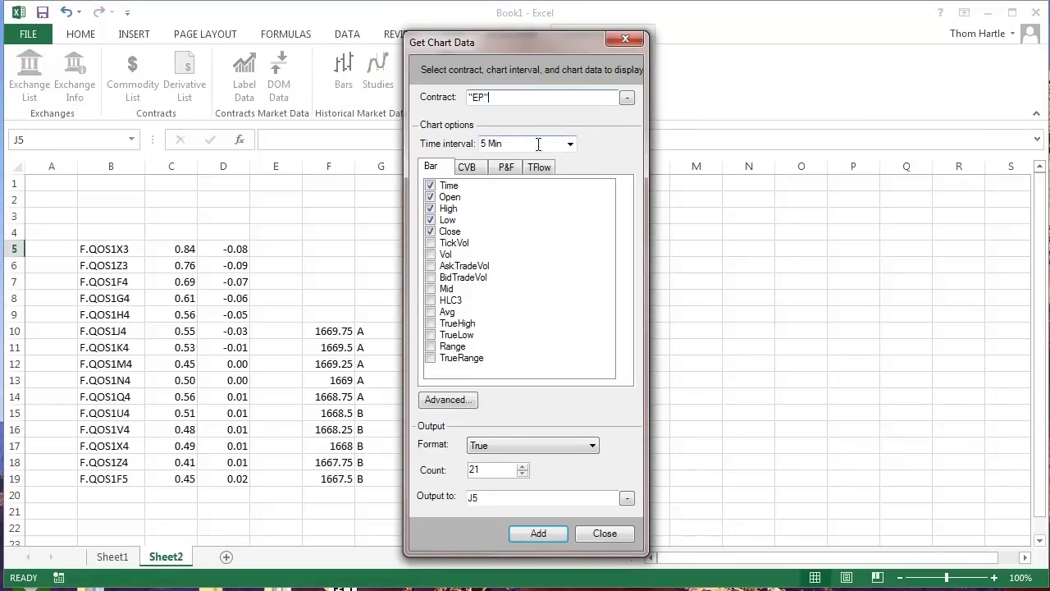
click(569, 145)
click(570, 144)
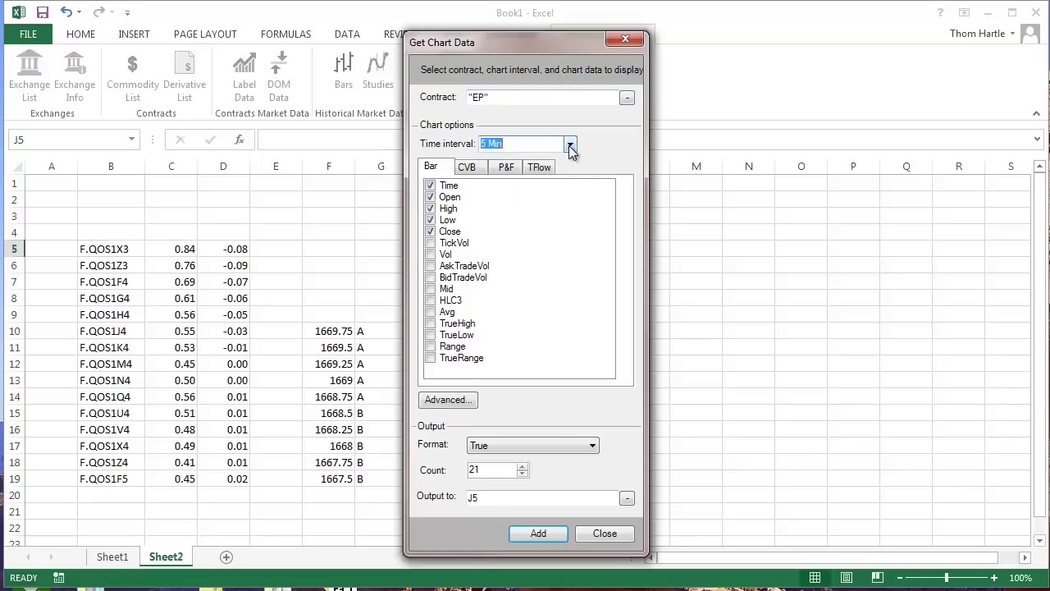
Review the Advanced options and the CVB, P&F and TFlow tabs, then return to Bar
click(453, 399)
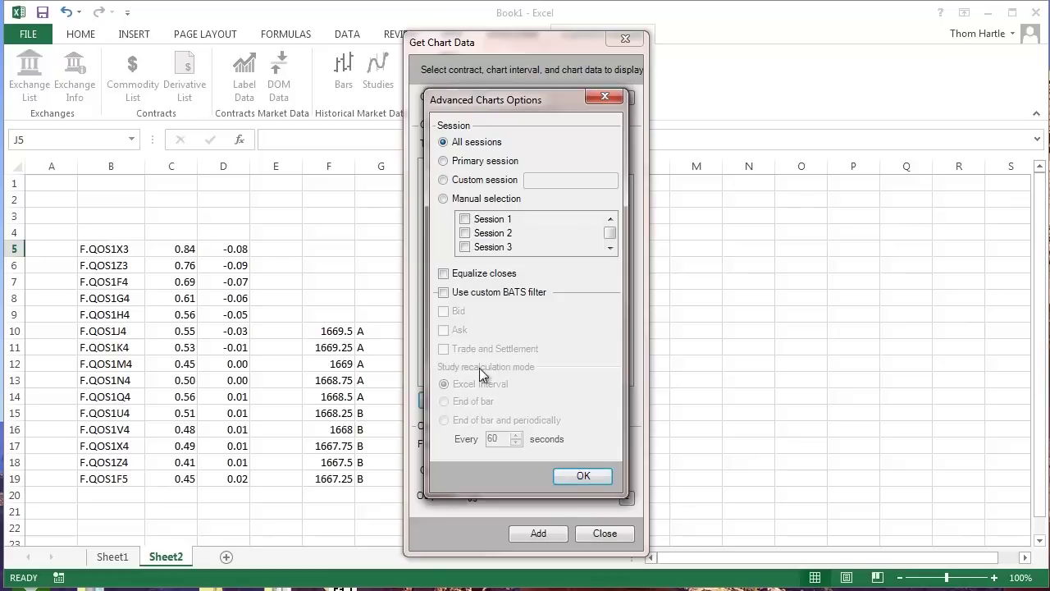
click(585, 477)
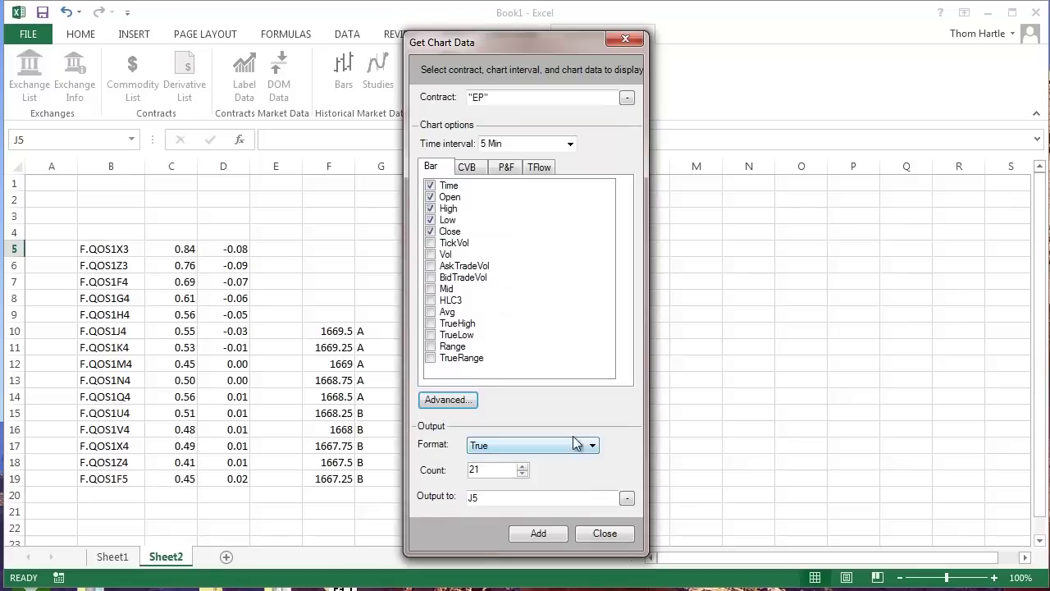
click(467, 169)
click(506, 169)
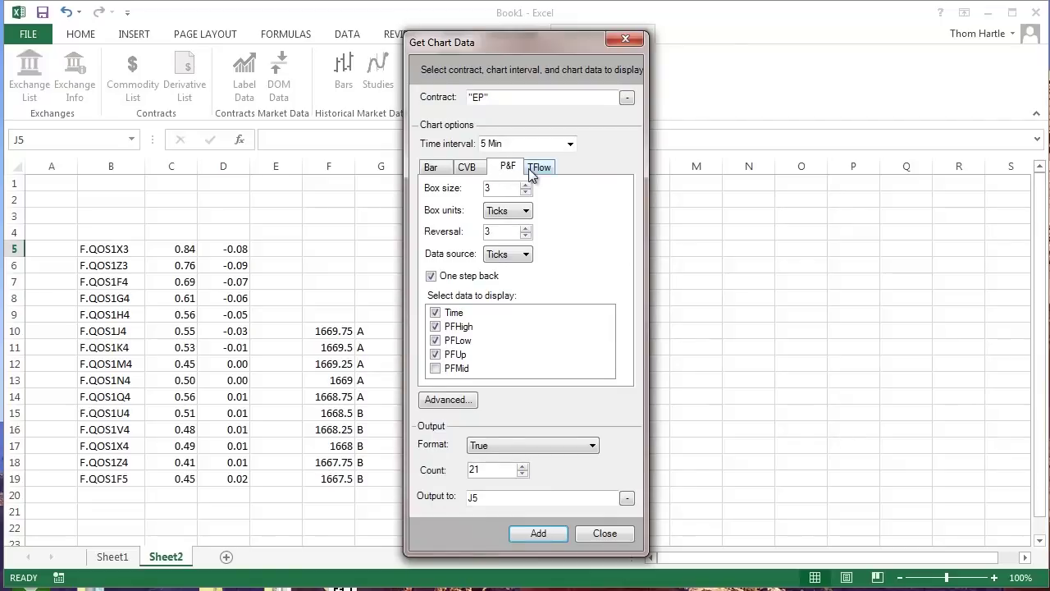
click(540, 169)
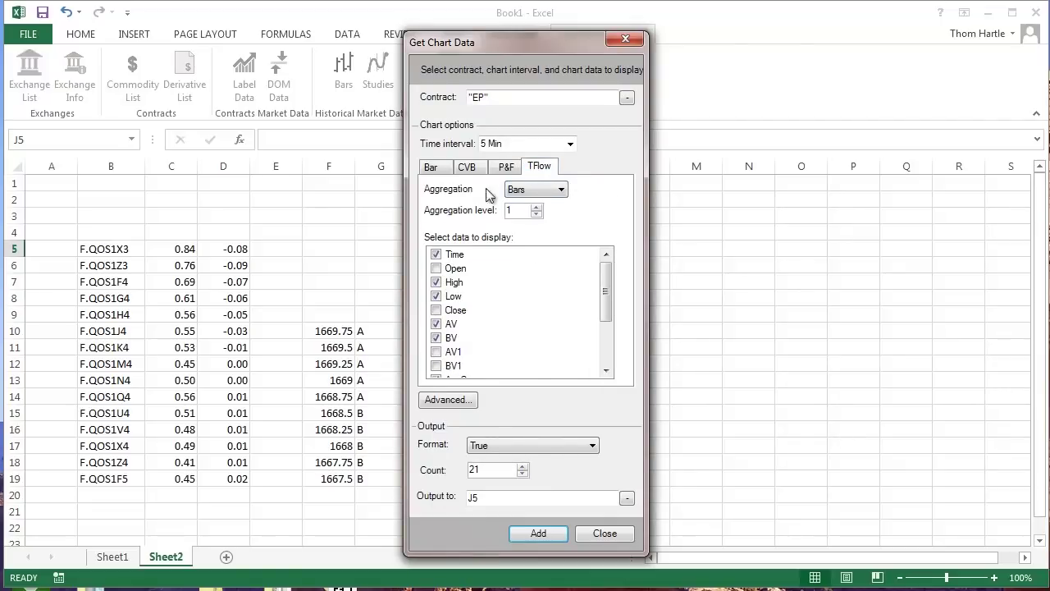
click(435, 168)
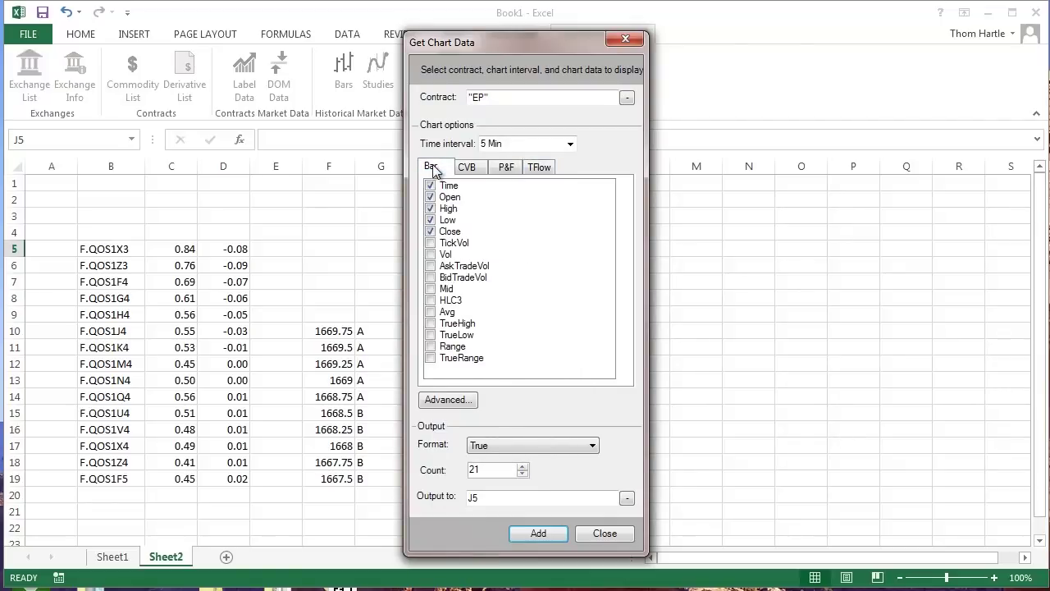
Insert the EP 5-minute bars at J5 and autofit column J to show the dates
click(506, 532)
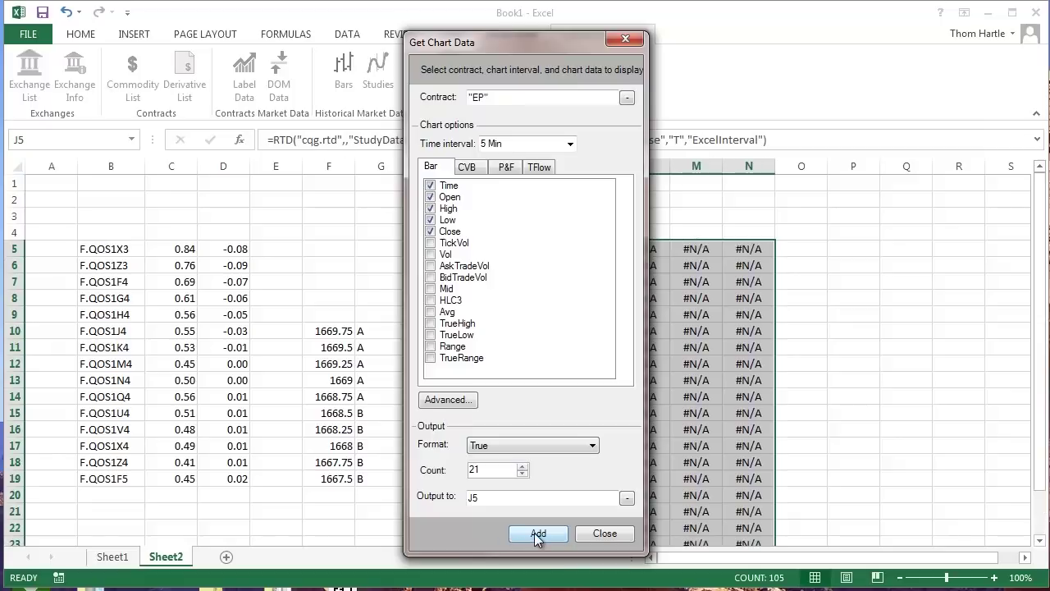
click(604, 534)
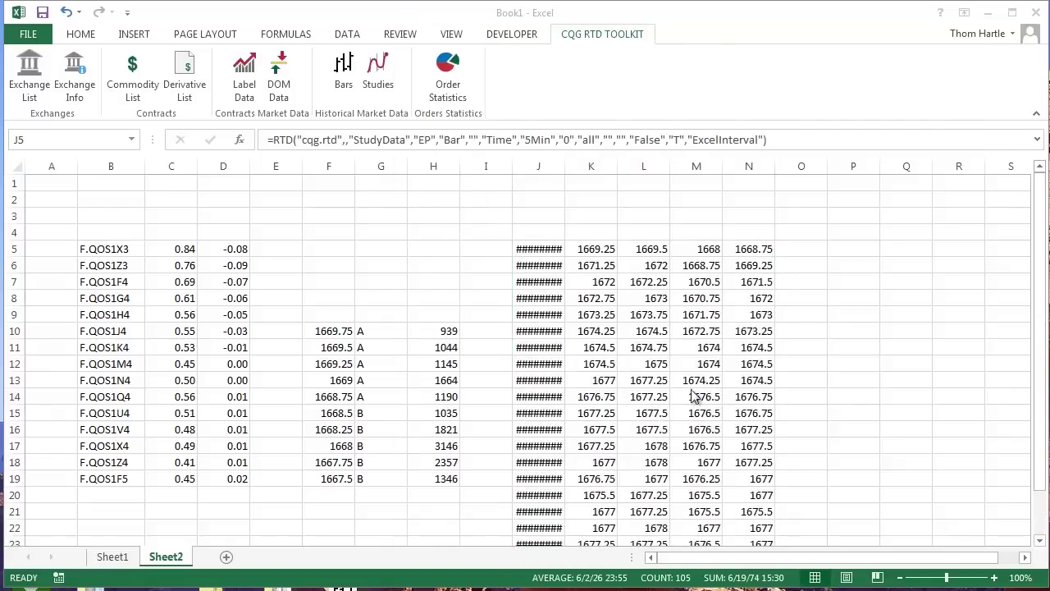
double_click(564, 167)
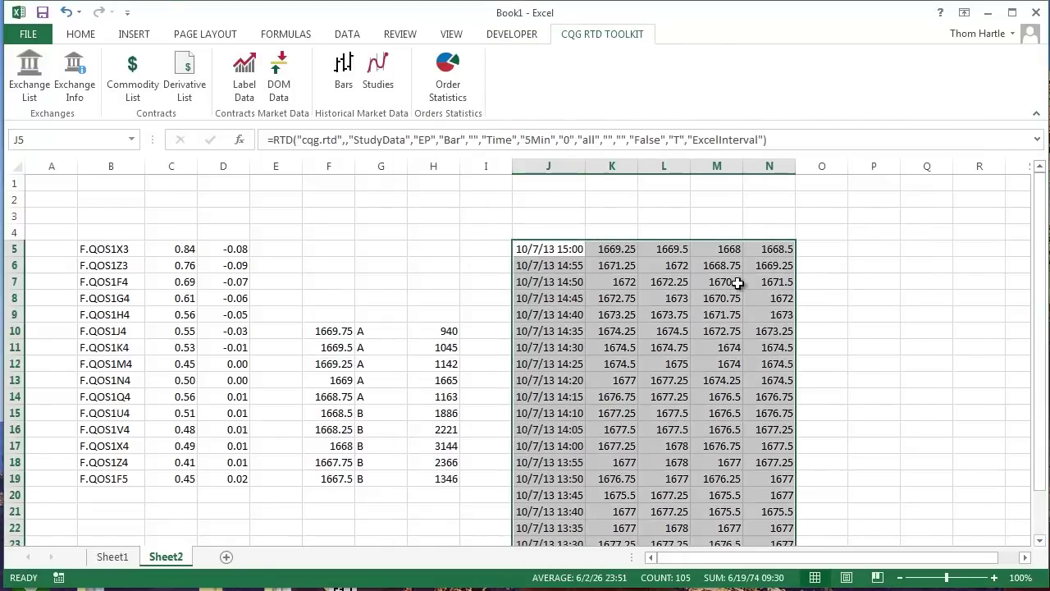
scroll(809, 284, down, 1)
scroll(794, 287, up, 1)
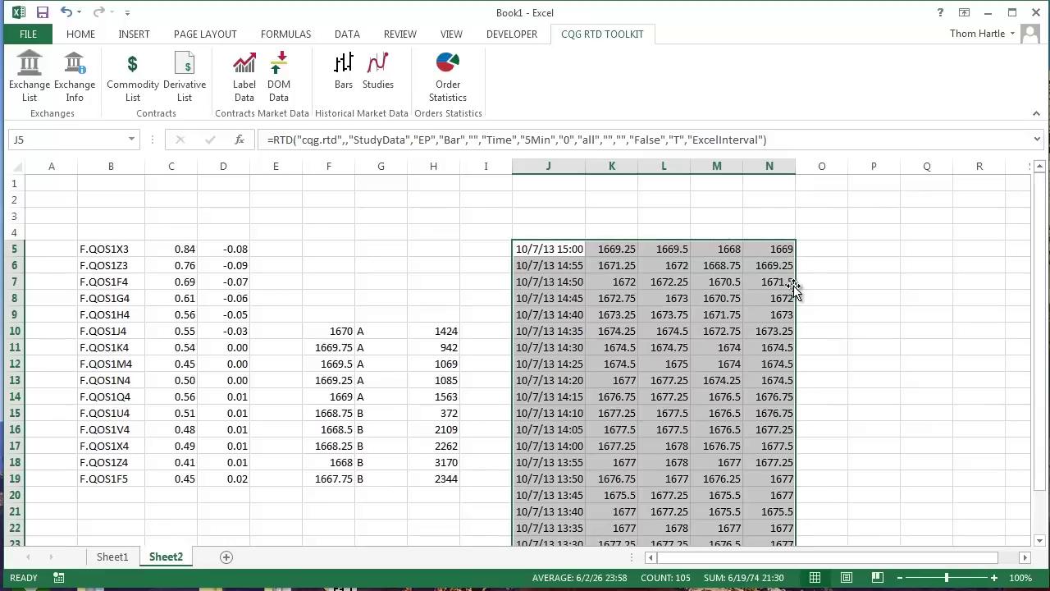
click(861, 253)
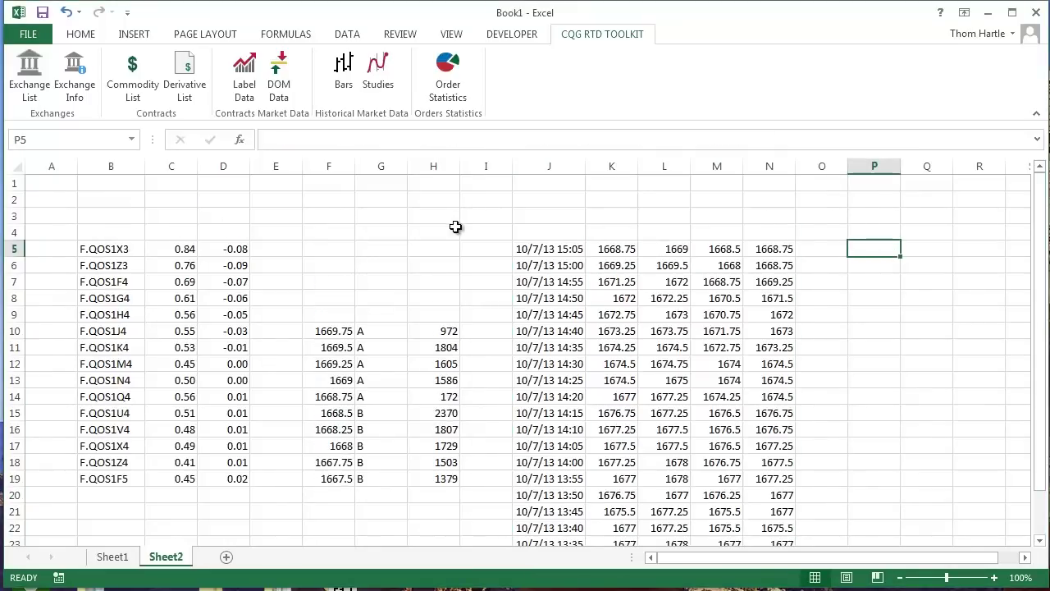
Browse the BBands, Oscillator, Momentum, RSI and Parabolic study tabs, then keep the 5 Min MA
click(382, 69)
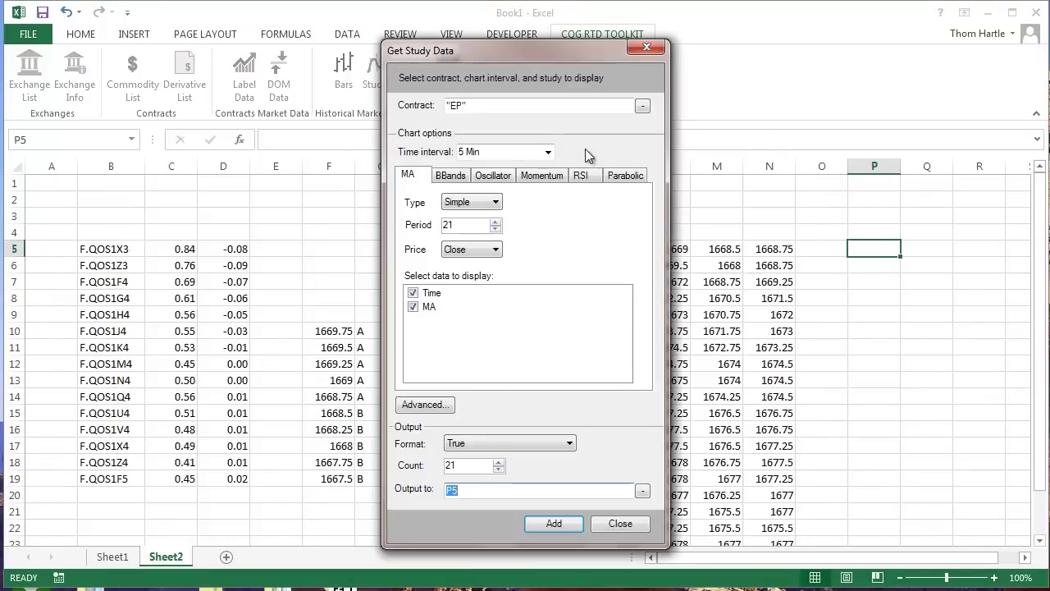
click(442, 179)
click(488, 178)
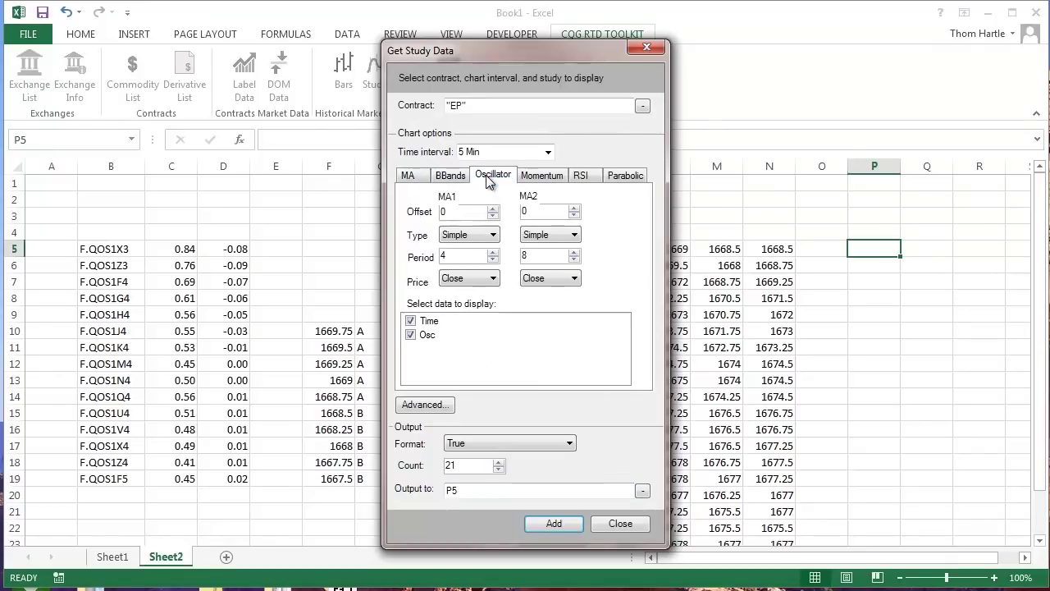
click(532, 177)
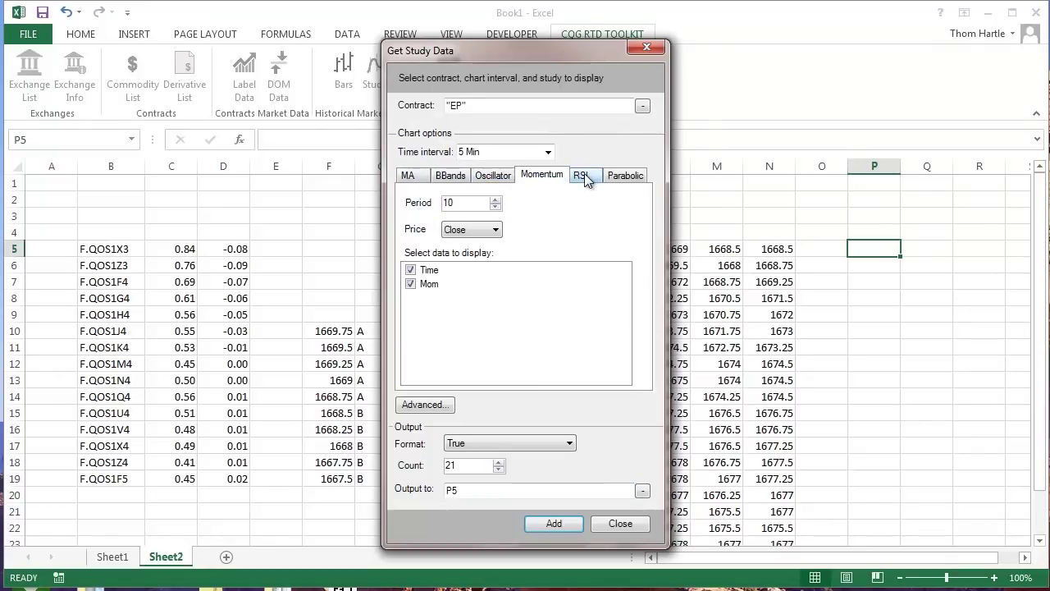
click(584, 177)
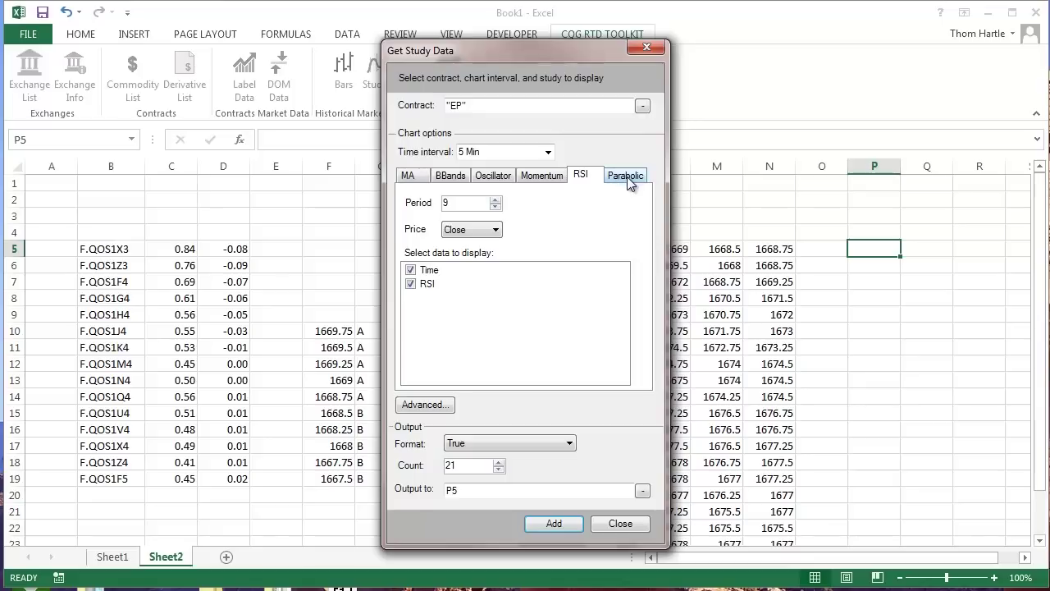
click(627, 176)
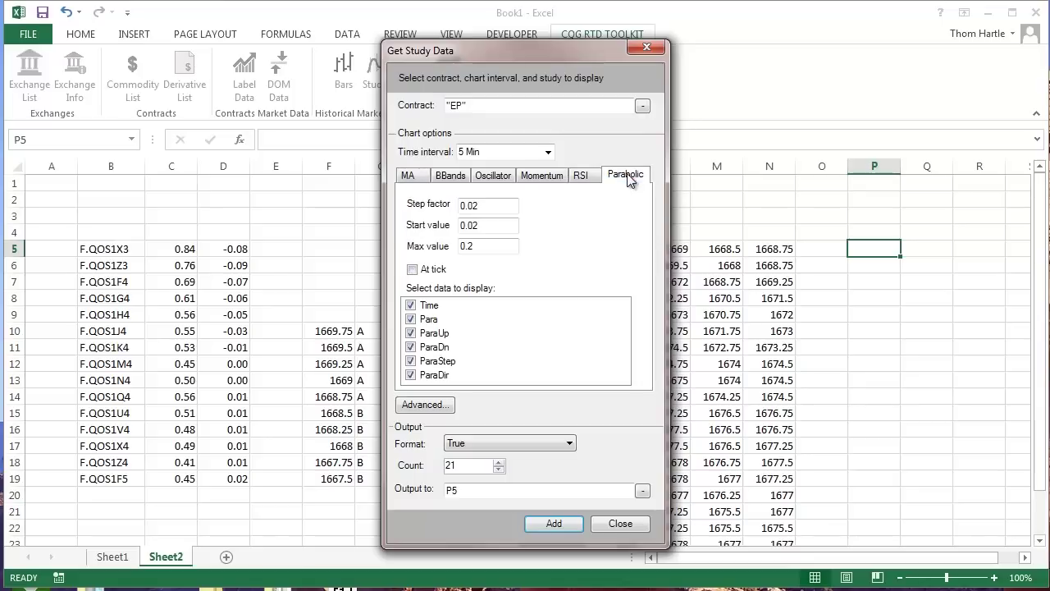
click(406, 177)
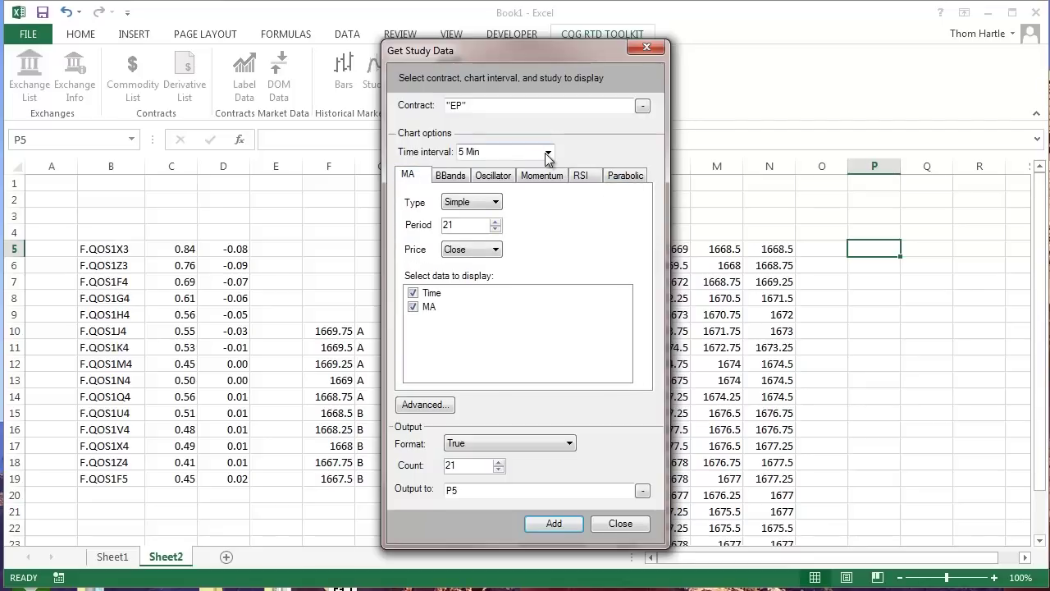
click(547, 154)
click(548, 154)
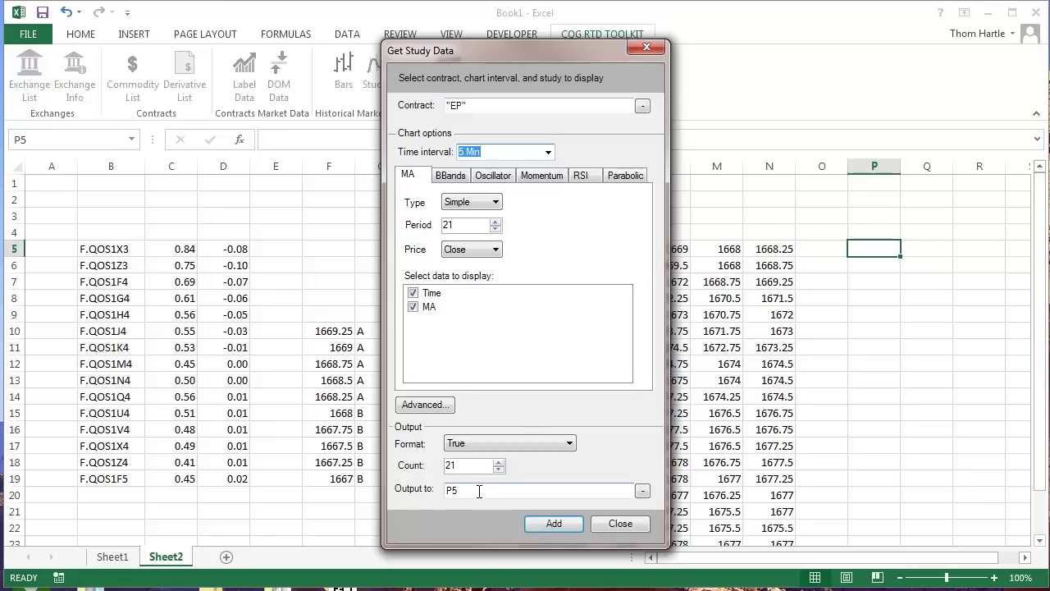
Choose 'End of bar and periodically' every 60 seconds as the study recalculation mode
click(424, 404)
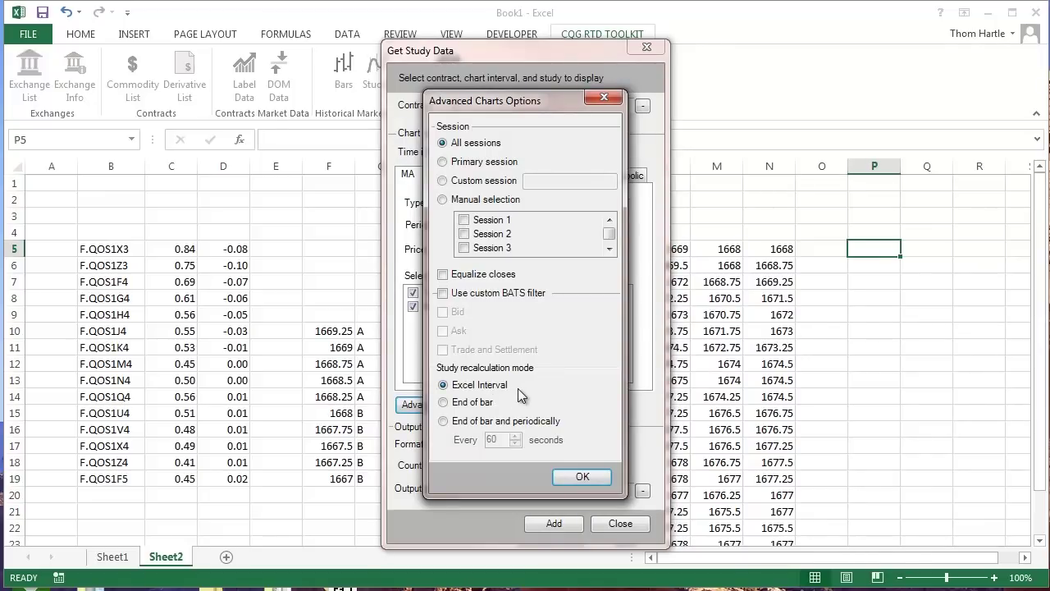
click(443, 421)
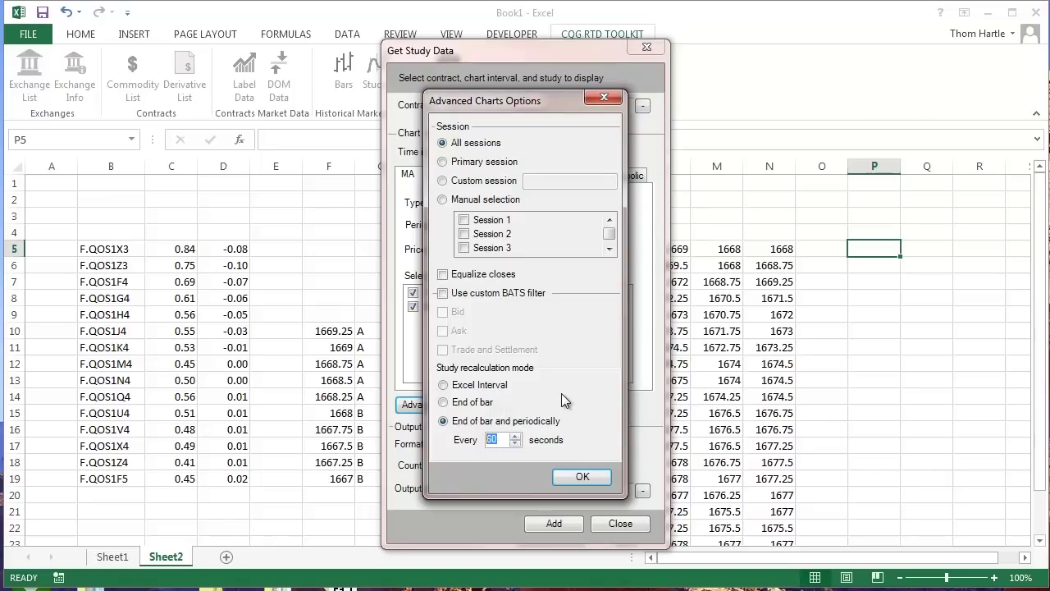
Insert the EP 21-period moving average study at P5
click(582, 479)
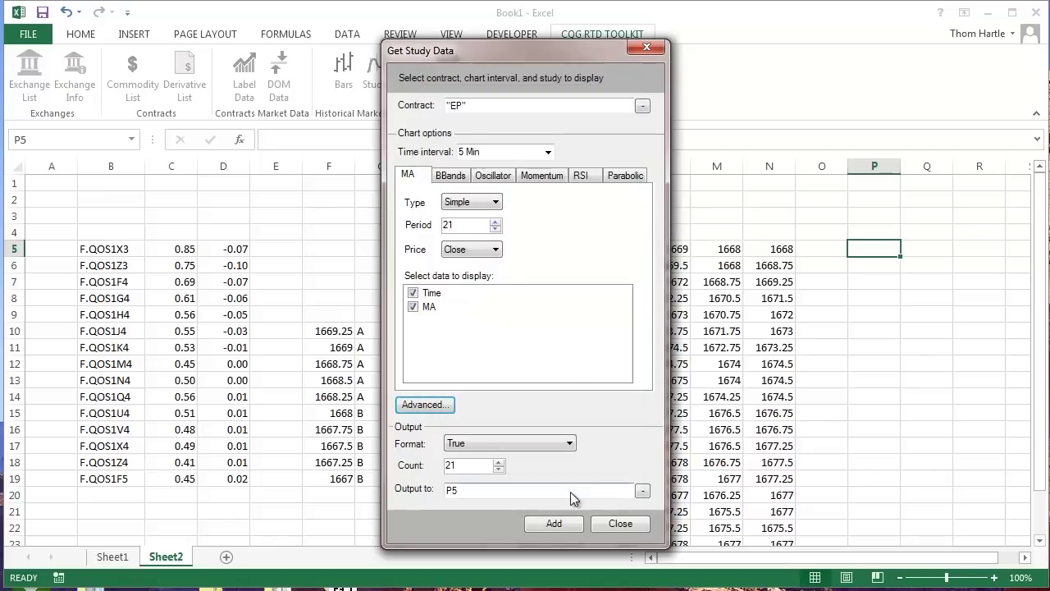
click(555, 524)
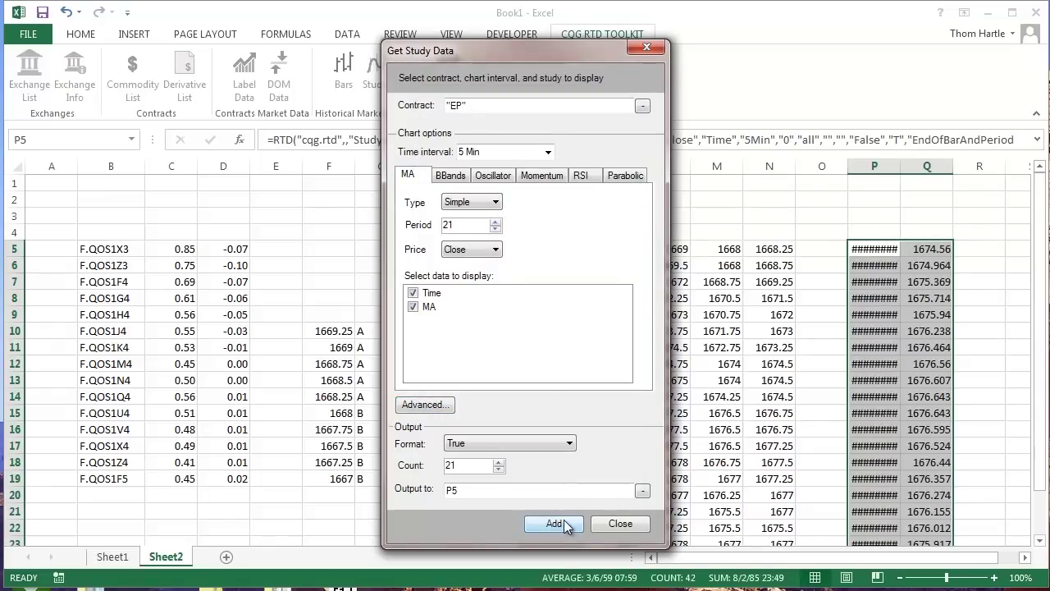
click(620, 523)
Widen column P to show the dates and check the Q5 and Q9 moving-average formulas
click(911, 268)
click(873, 267)
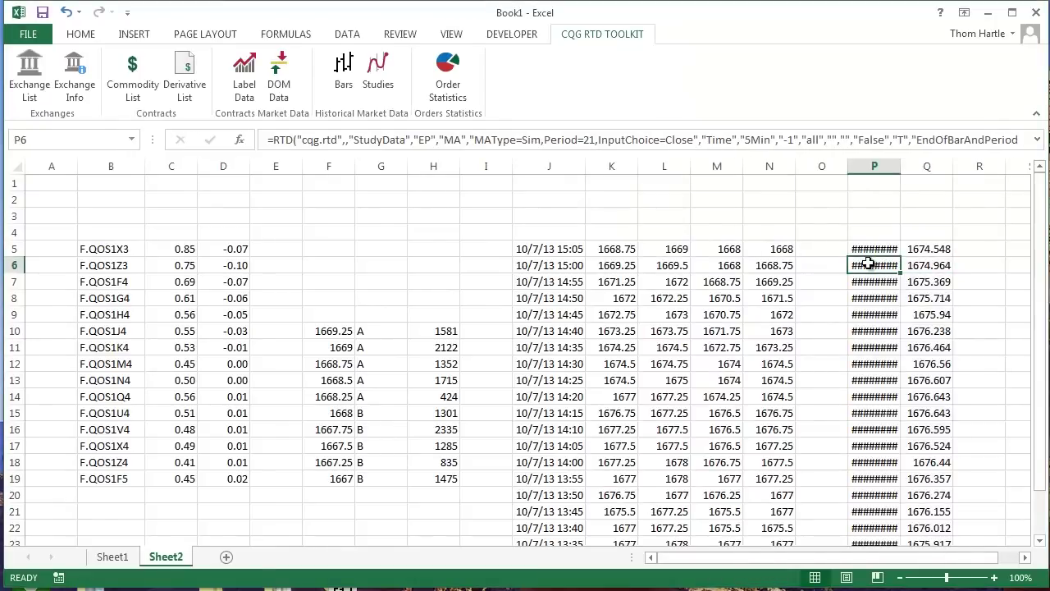
drag(900, 167, 945, 236)
key(Escape)
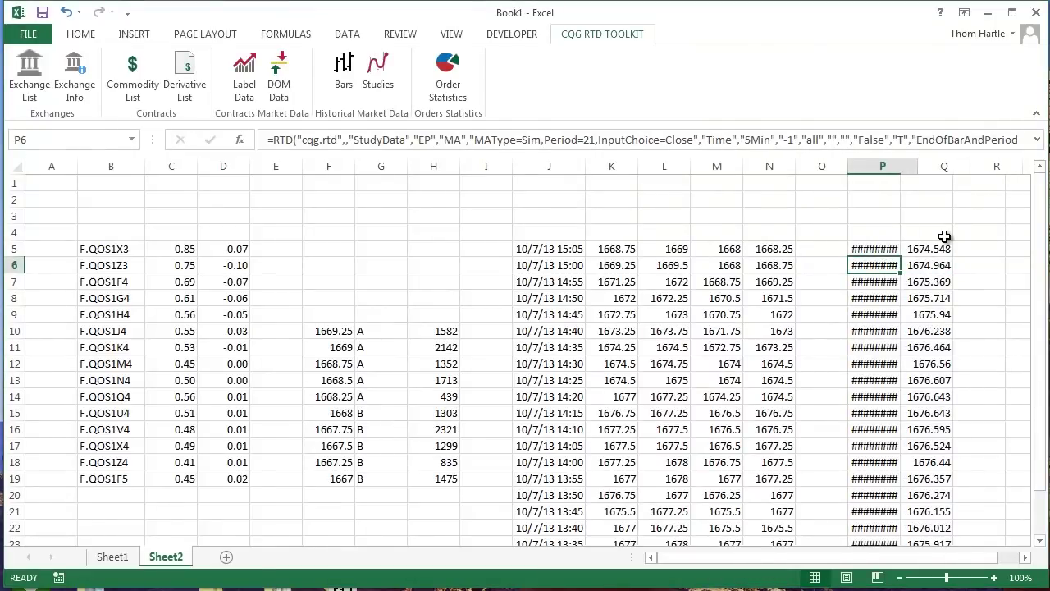
click(873, 248)
drag(903, 167, 949, 169)
click(981, 251)
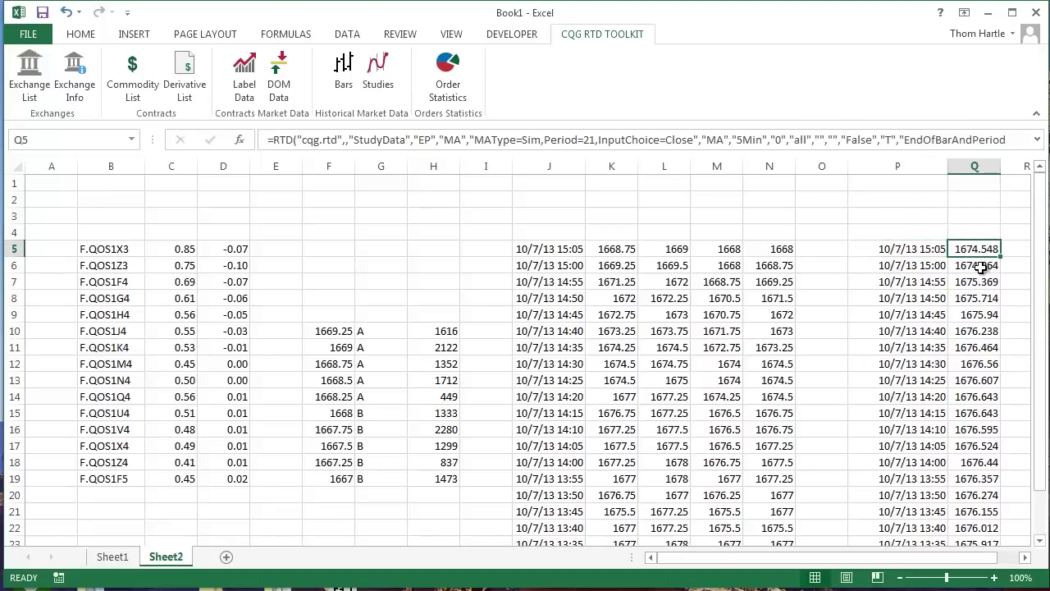
click(977, 314)
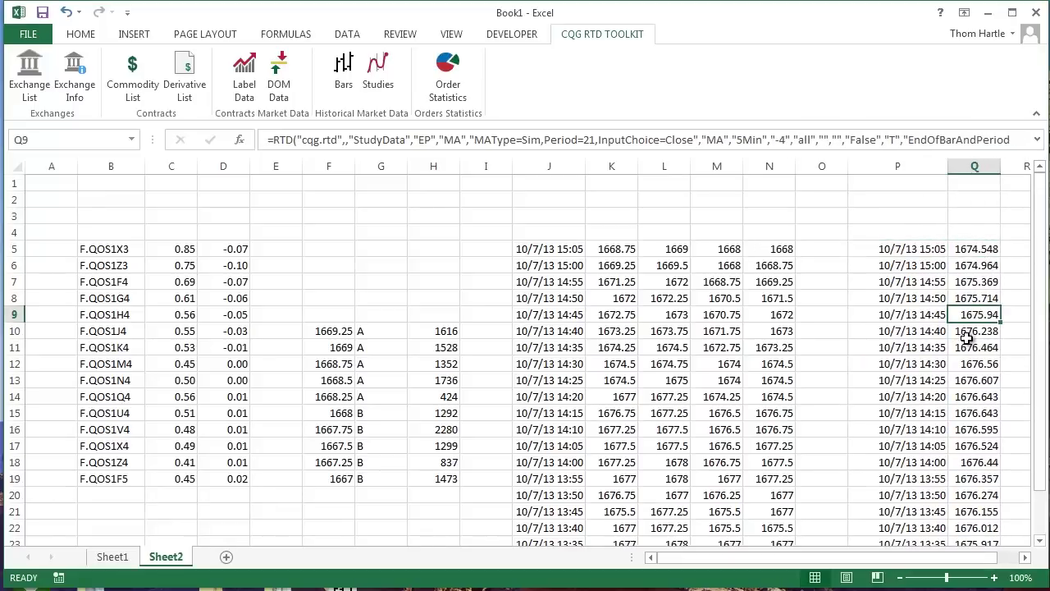
scroll(966, 329, down, 2)
scroll(967, 329, up, 2)
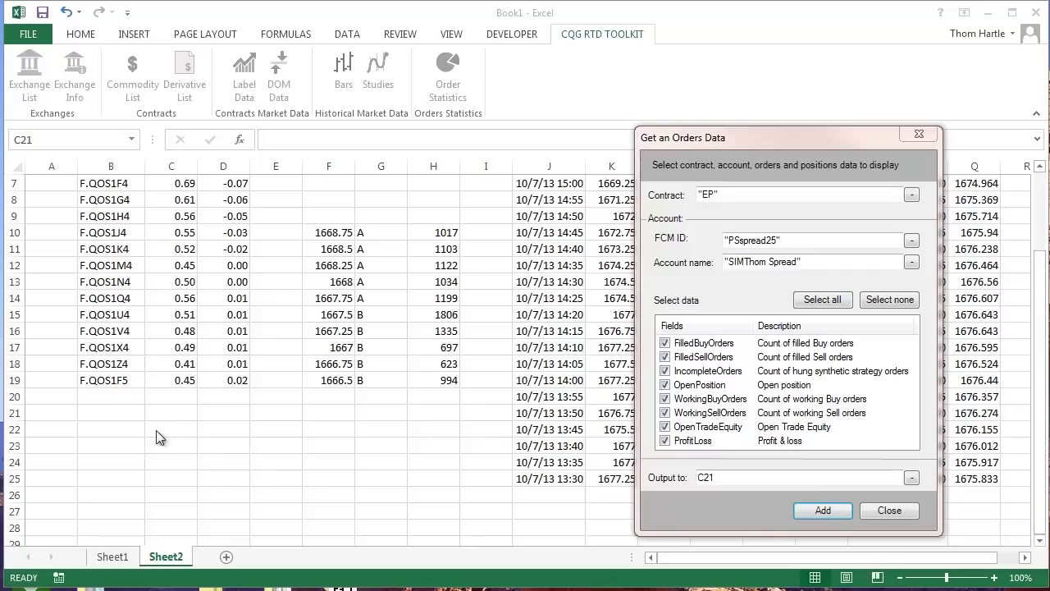
Insert all eight EP order statistics at C21 and close the orders data window
click(824, 511)
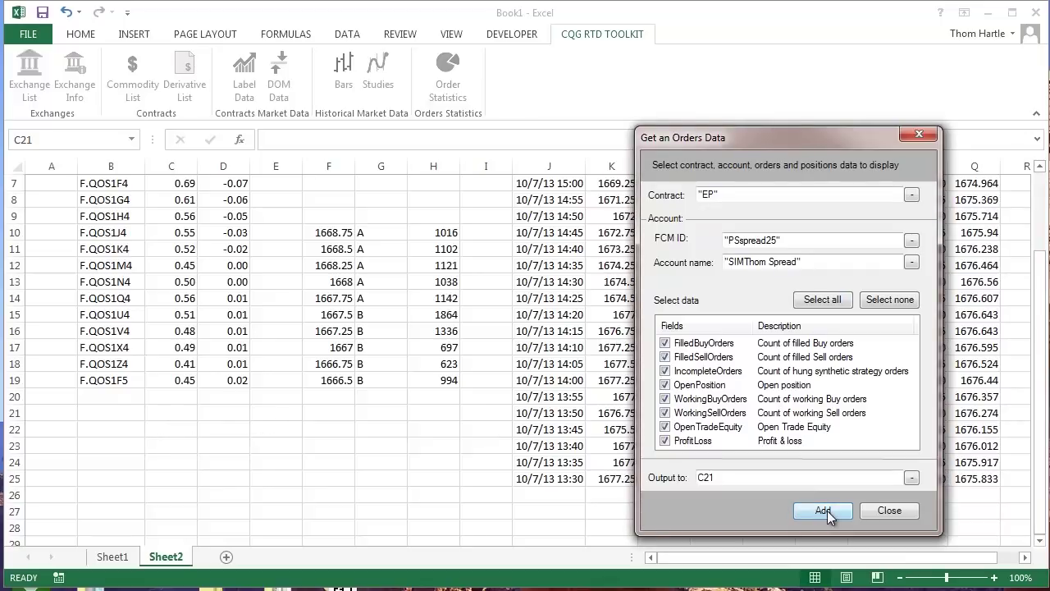
click(888, 511)
click(176, 508)
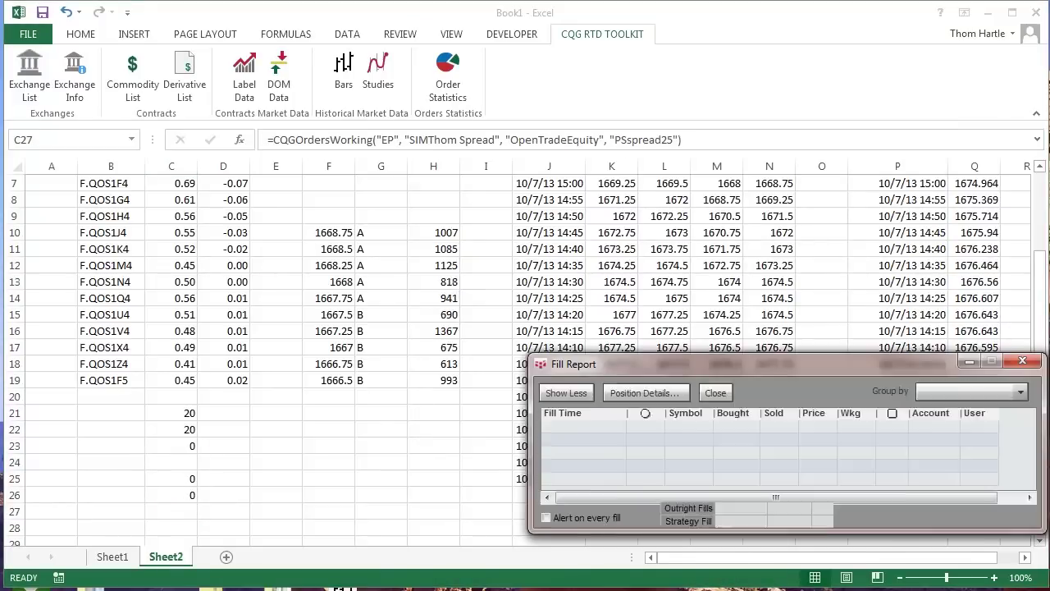
Close the Fill Report and review the order formulas in C21, C22, C24, C27 and C28
click(572, 457)
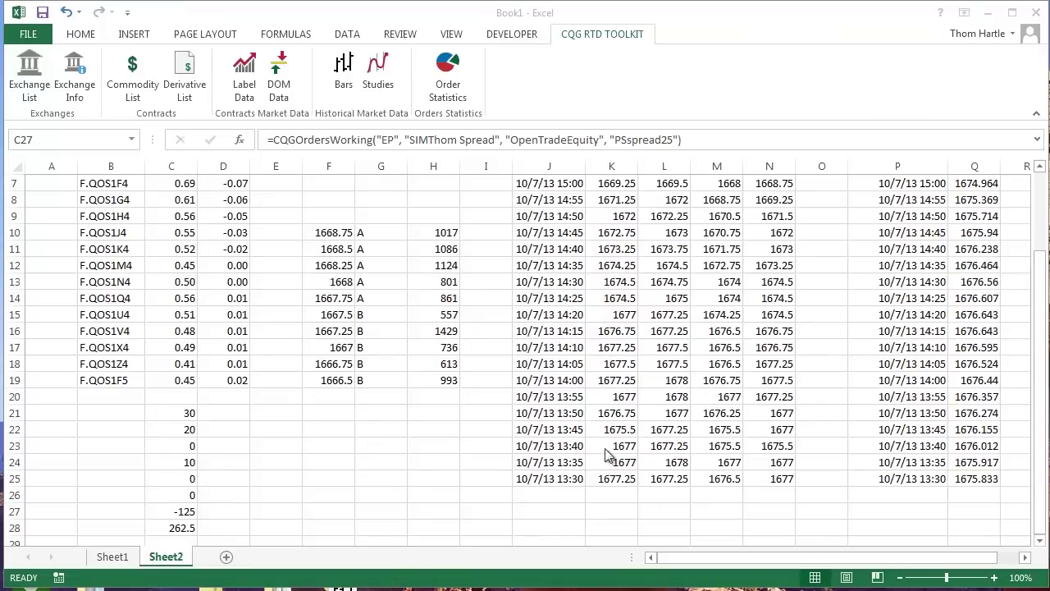
click(164, 413)
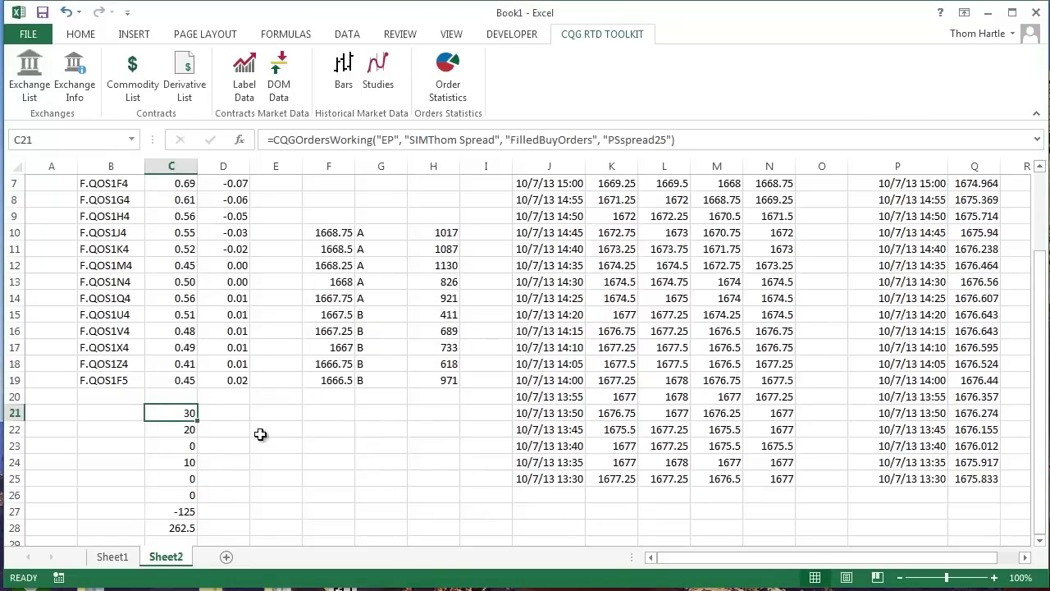
click(180, 435)
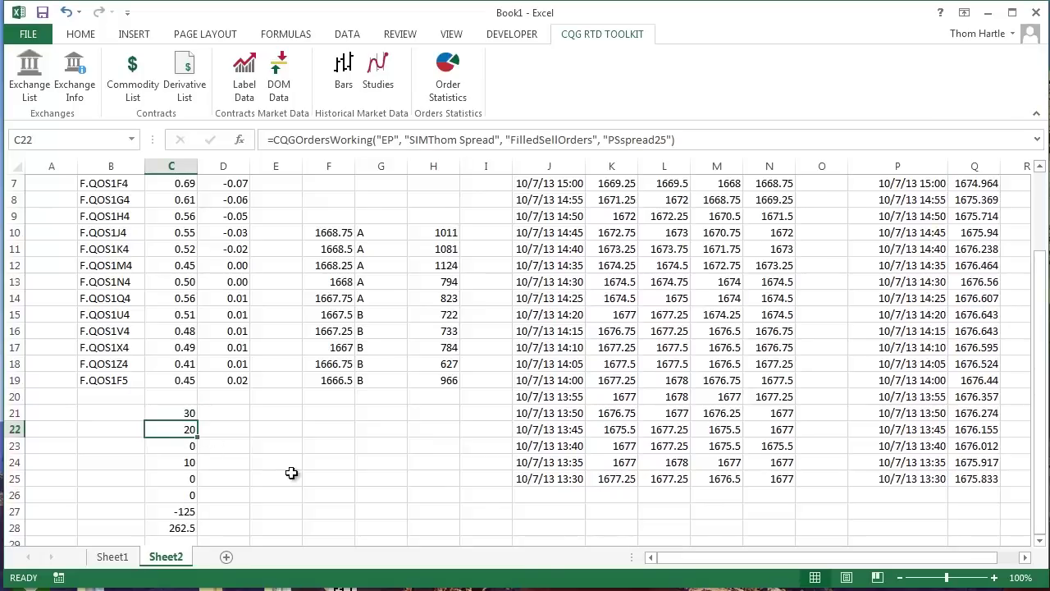
key(Down)
key(Down)
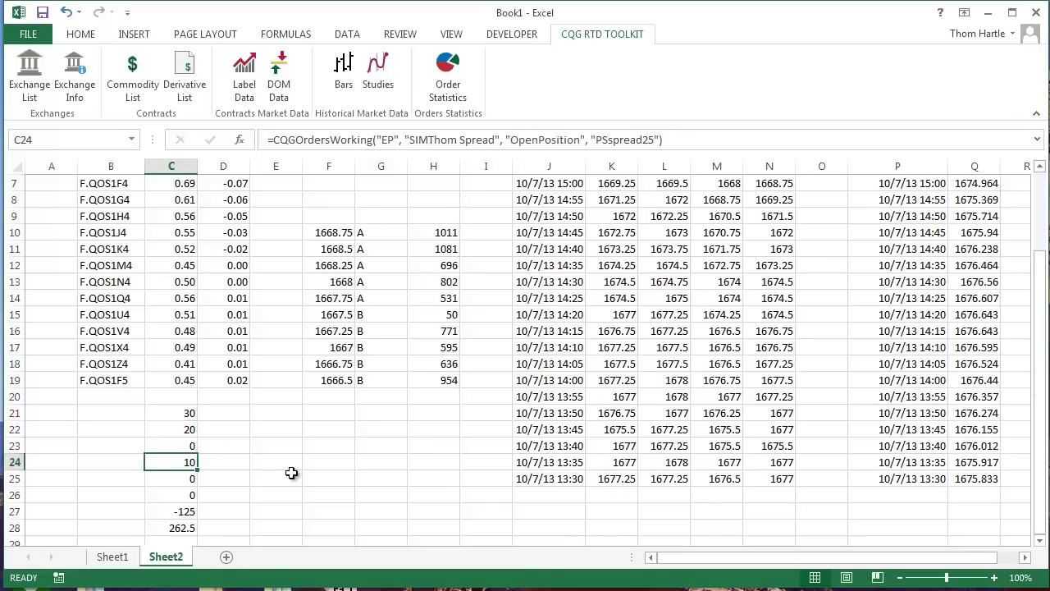
click(182, 512)
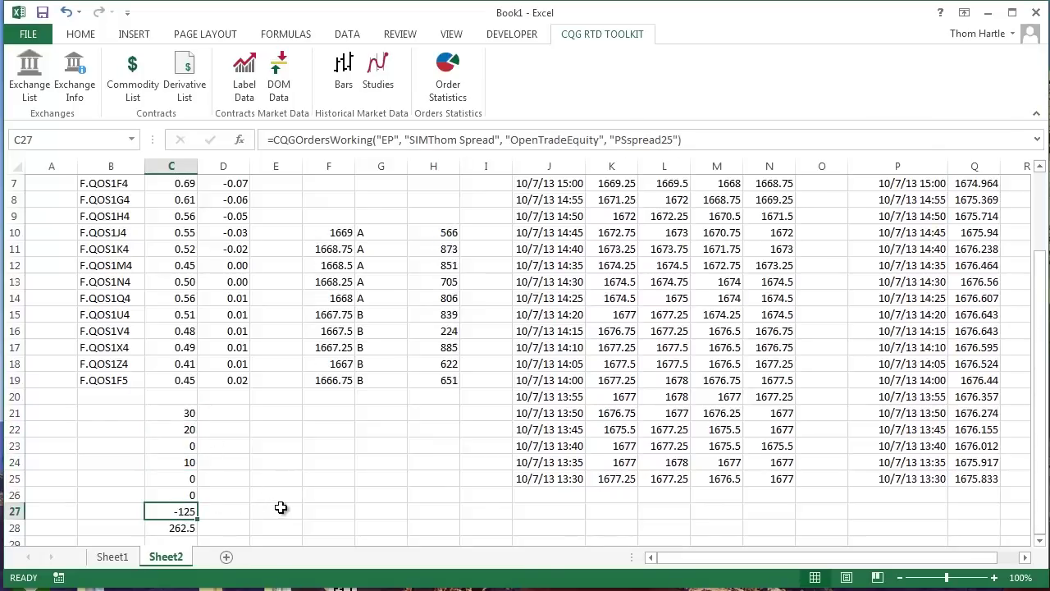
click(176, 530)
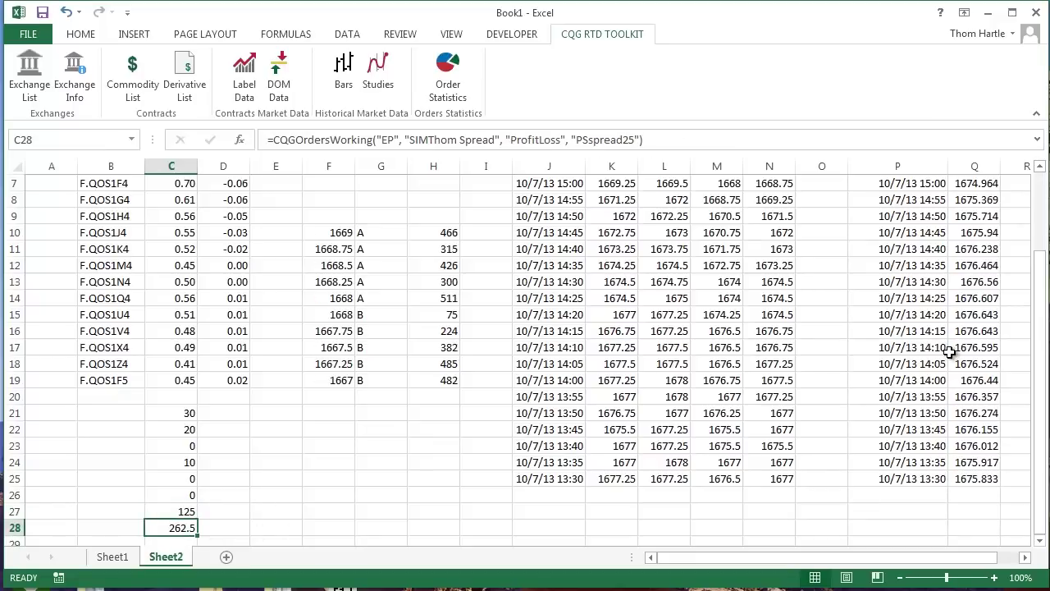